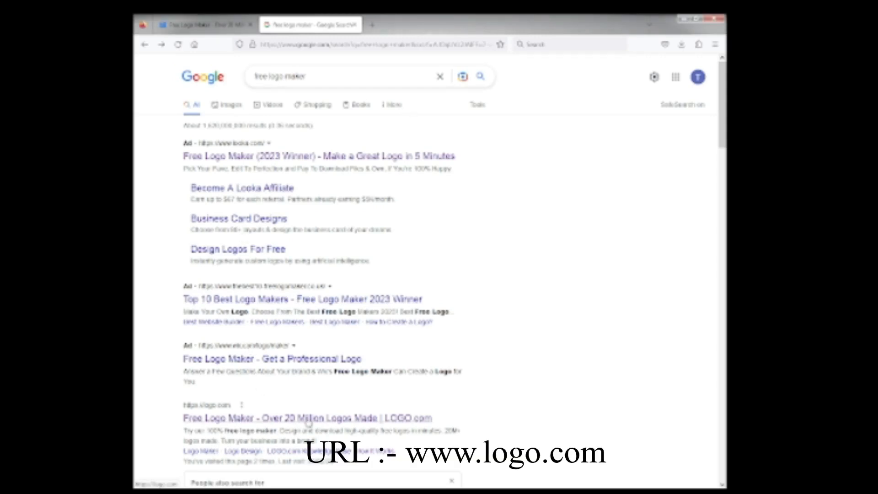
# - Open the LOGO.com free logo maker from the search results and close the other browser tab
pyautogui.click(308, 421)
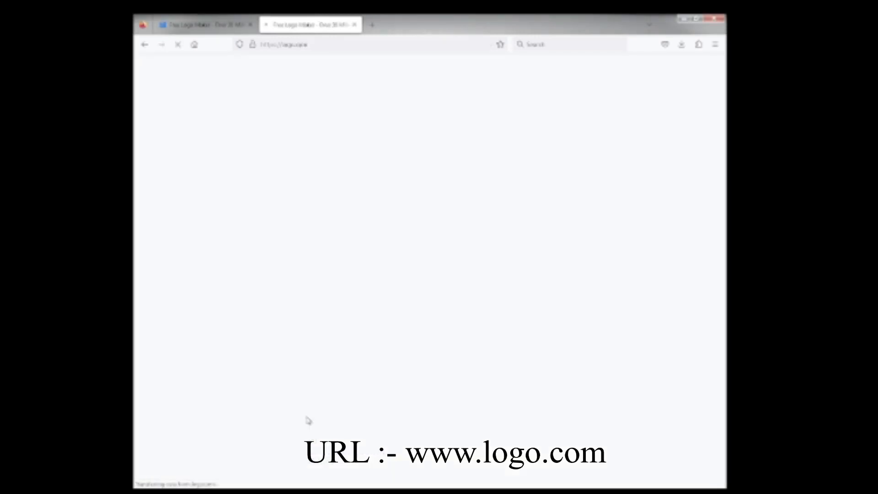
pyautogui.click(251, 24)
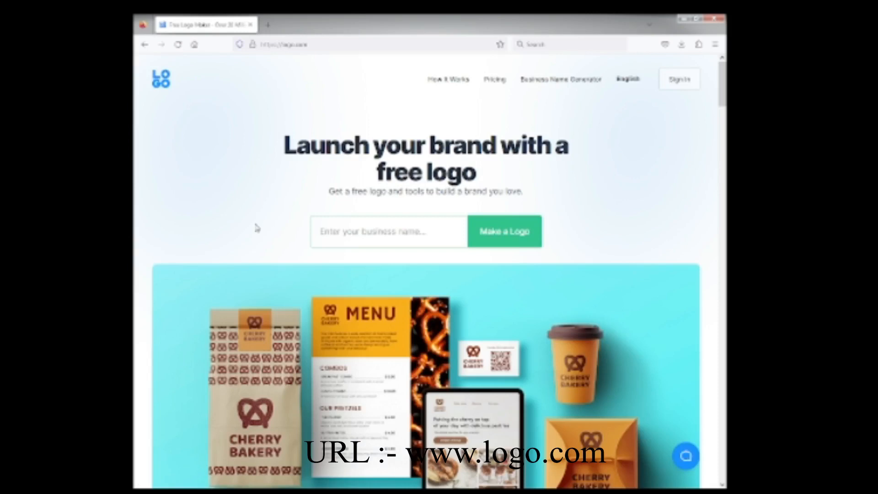
# - Enter Tech Life as the business name and start making a logo
pyautogui.click(322, 232)
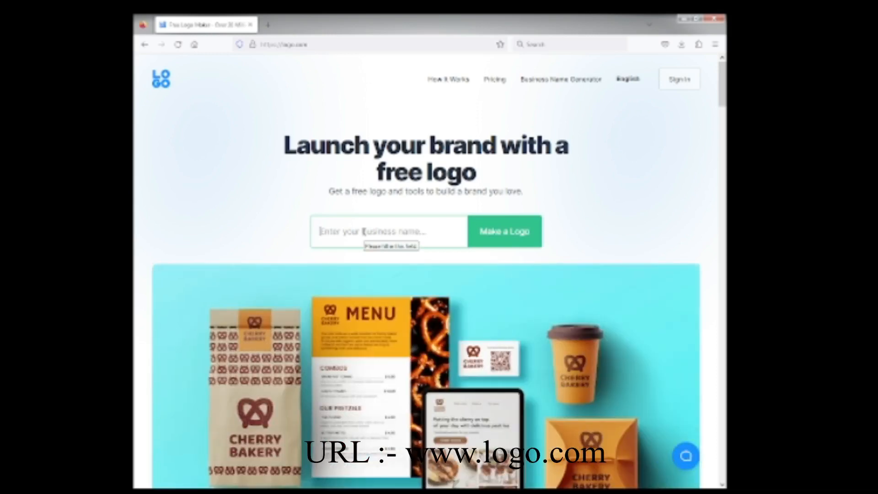
pyautogui.write('Te')
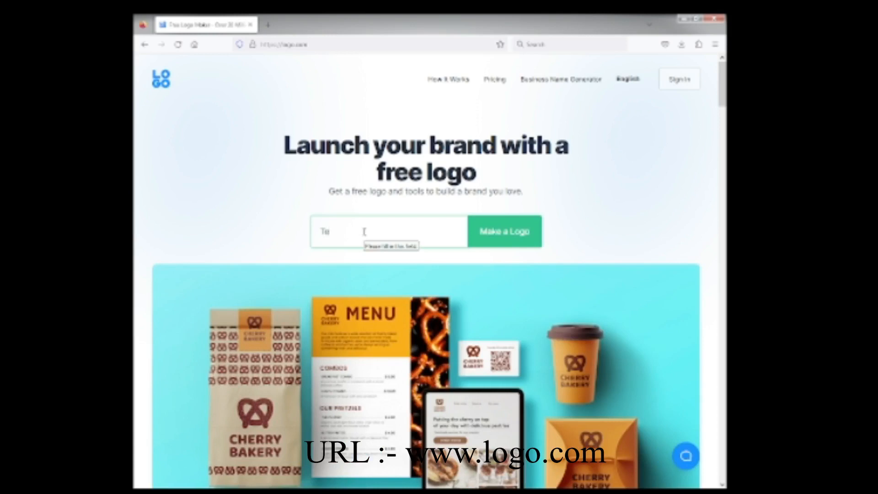
pyautogui.write('ch')
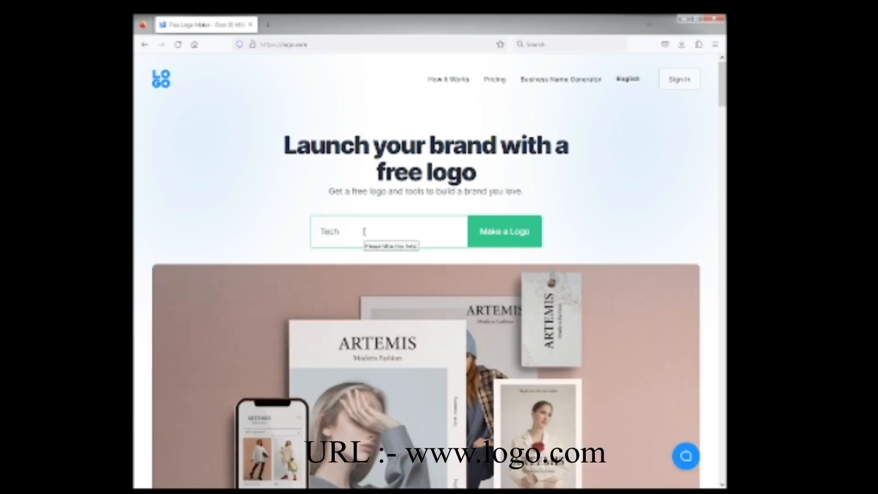
pyautogui.write(' Life')
pyautogui.click(511, 236)
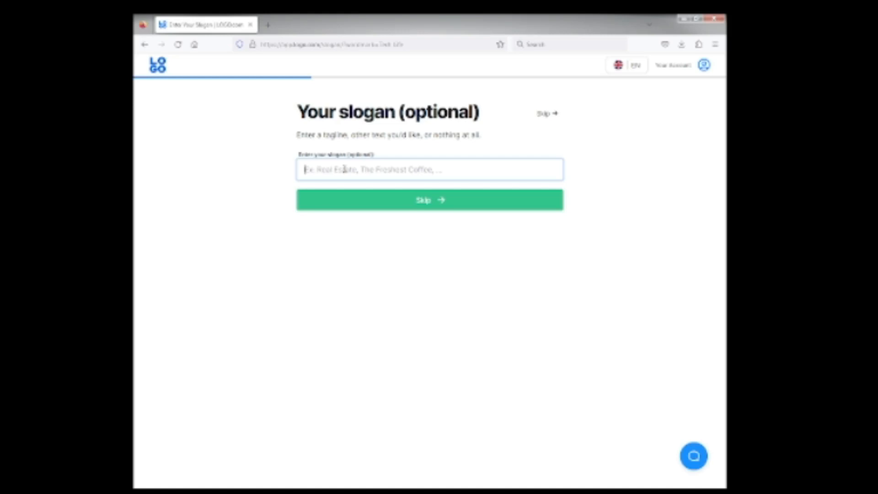
# - Enter the slogan LIFE WITHOUT LIMITS and continue to the industry question
pyautogui.write('LIFE')
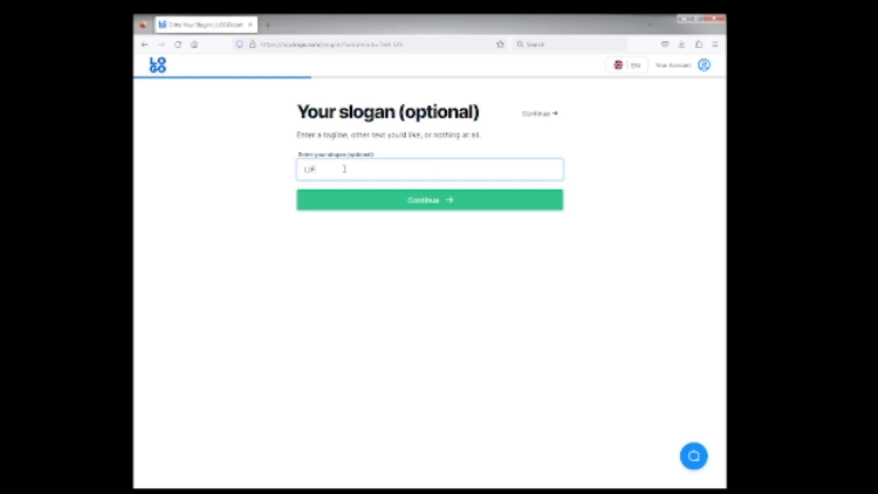
pyautogui.write(' WITHOUT LIMITS')
pyautogui.click(432, 205)
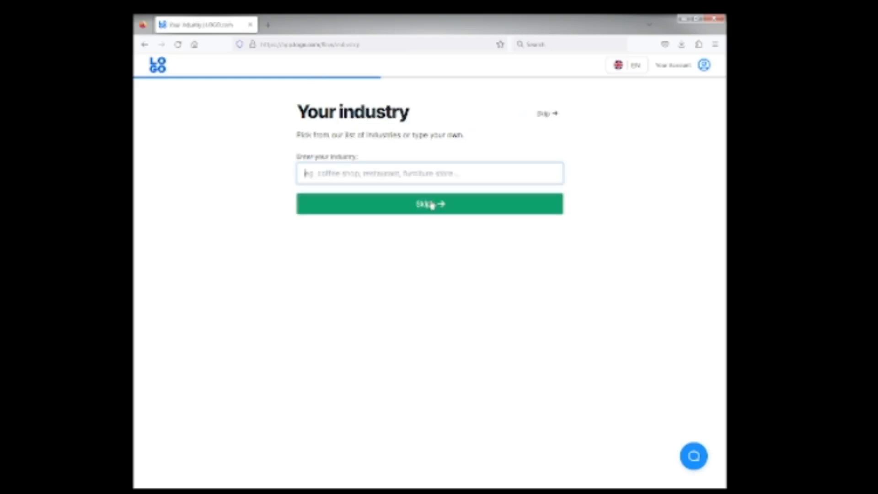
# - Search the industry suggestions for "Tec" and choose Technology as the business's industry
pyautogui.click(432, 205)
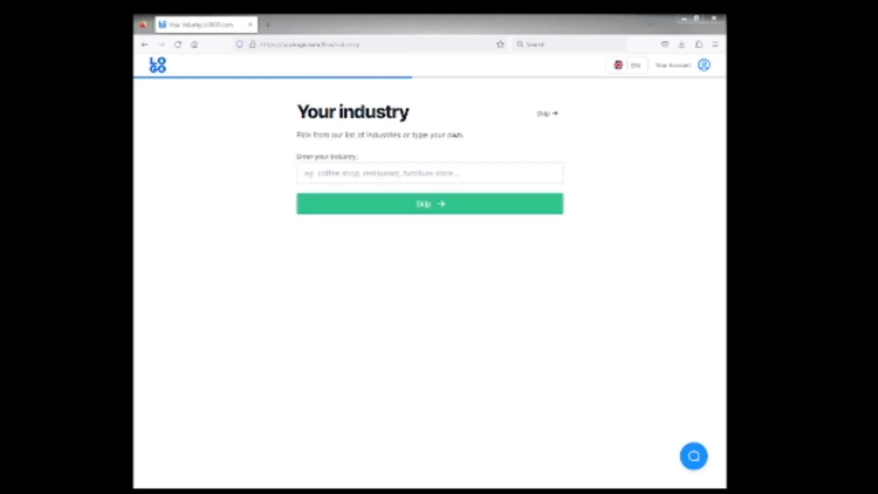
pyautogui.click(320, 174)
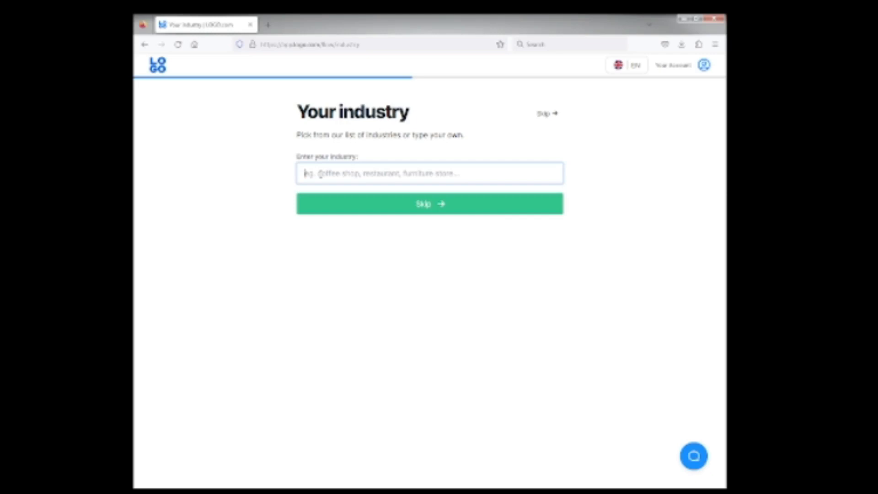
pyautogui.hotkey('alt', 'Tab')
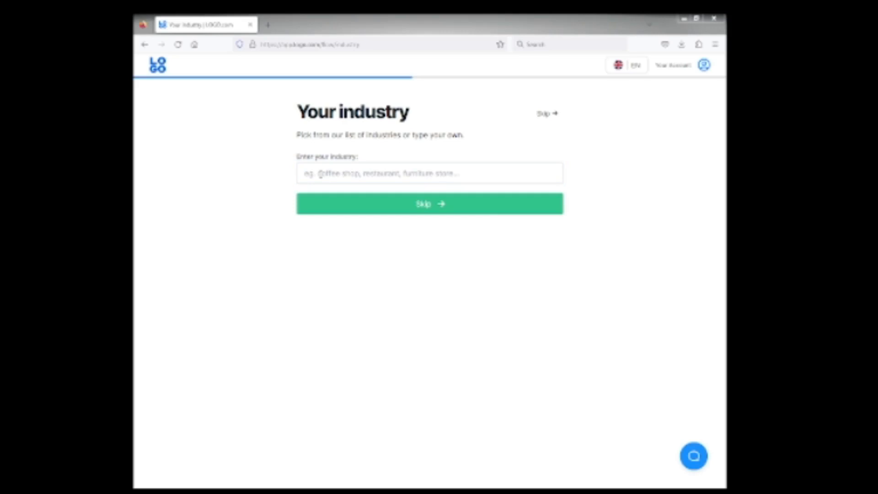
pyautogui.click(321, 175)
pyautogui.write('T')
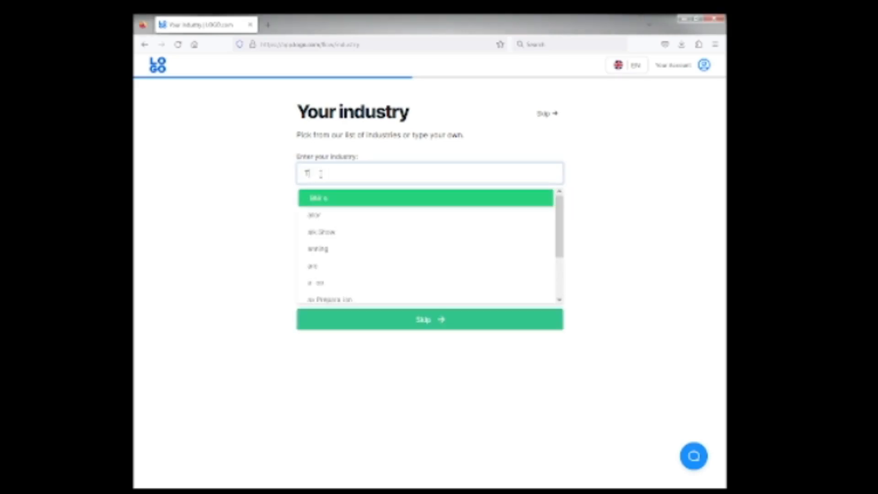
pyautogui.write('ec')
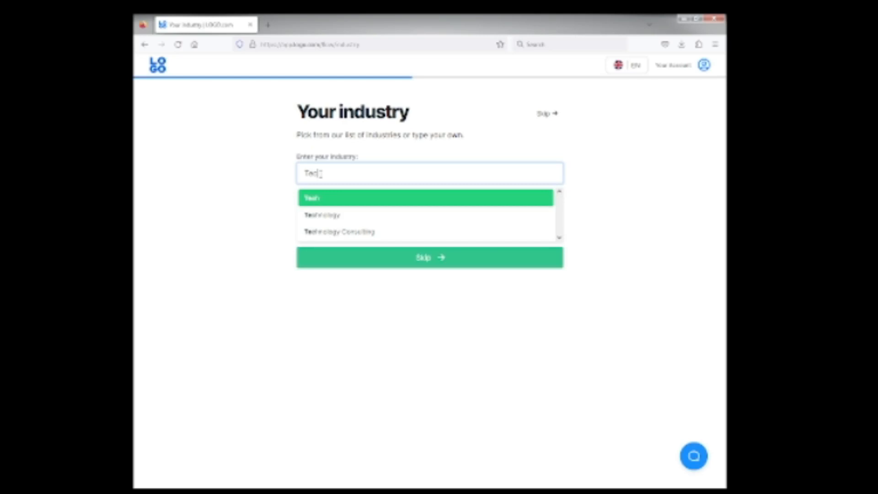
pyautogui.click(319, 218)
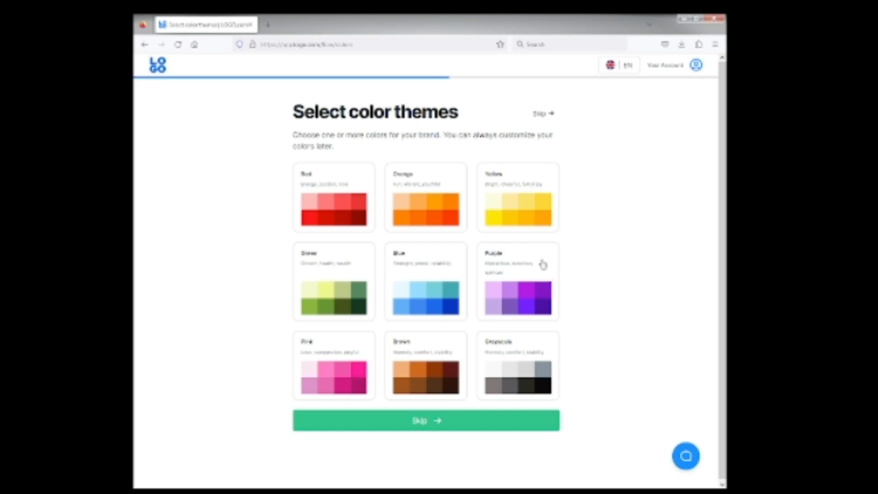
# - Select the Blue and Purple color themes for the brand and continue
pyautogui.click(426, 295)
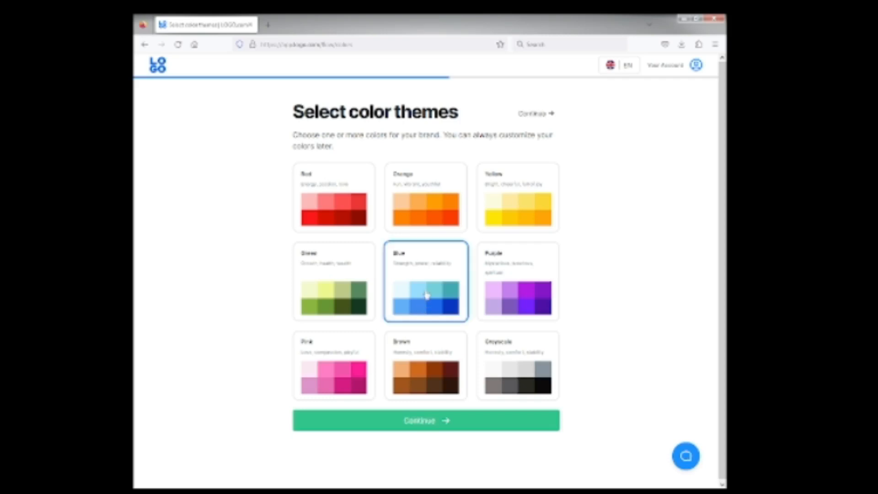
pyautogui.click(491, 295)
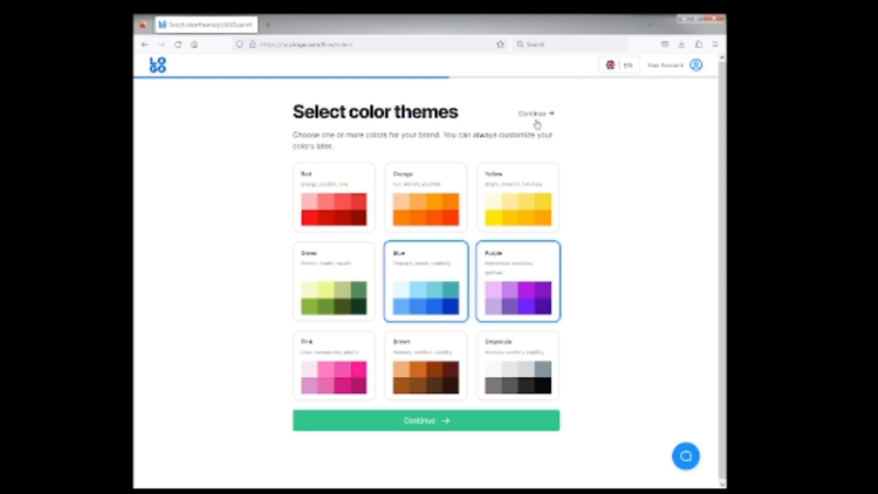
pyautogui.click(436, 422)
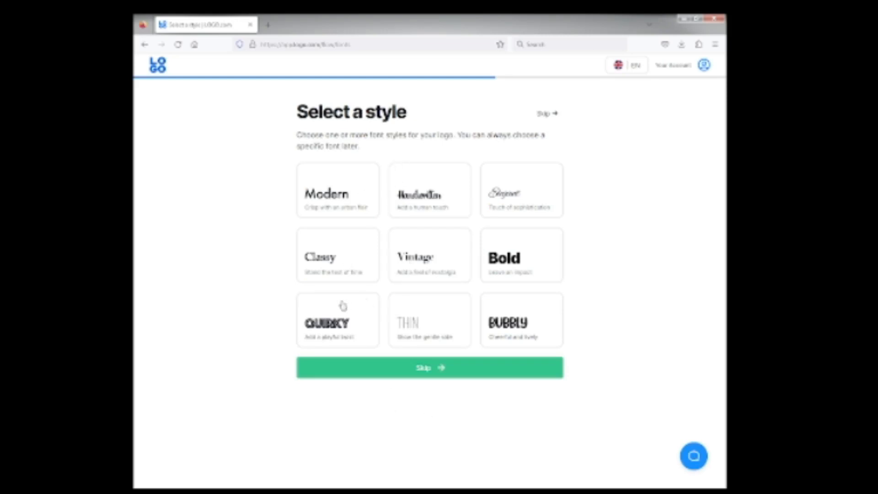
# - Choose the Classy and Modern font styles and set the logo type to With Icons
pyautogui.click(326, 263)
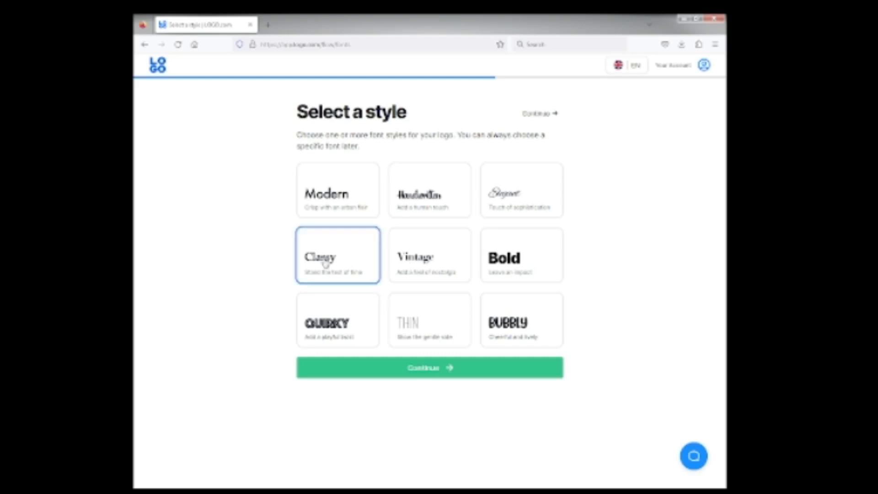
pyautogui.click(326, 197)
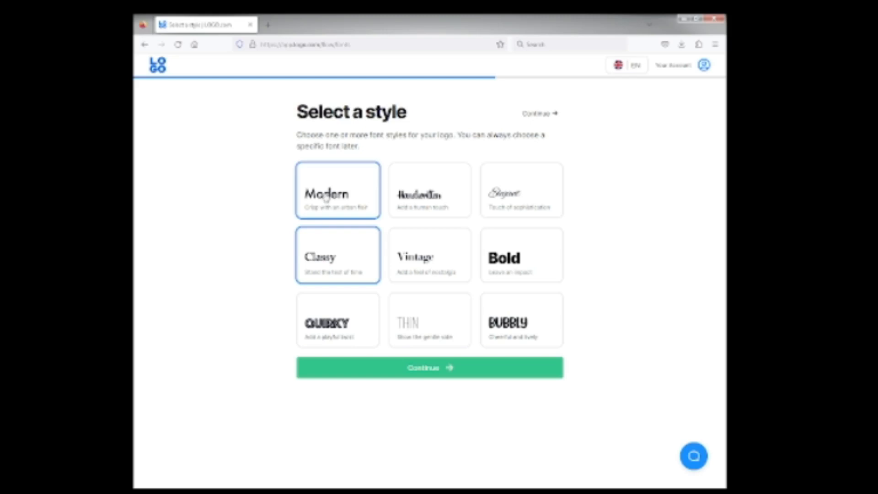
pyautogui.click(448, 370)
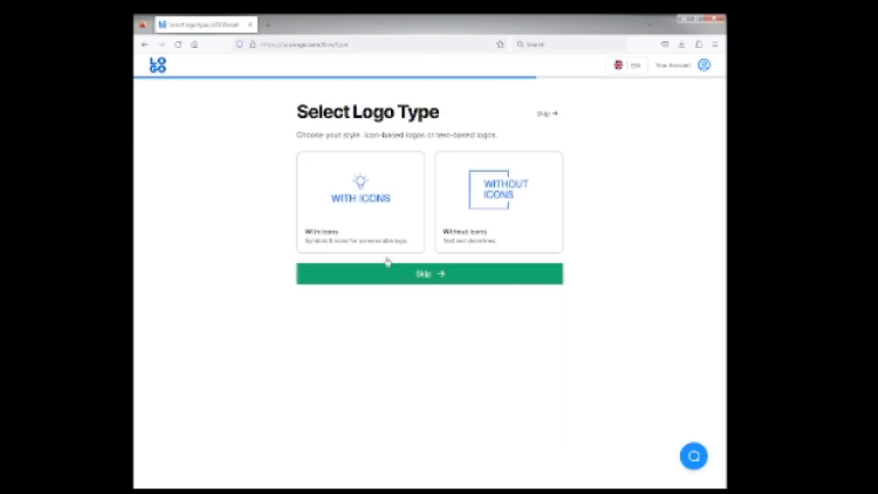
pyautogui.click(364, 201)
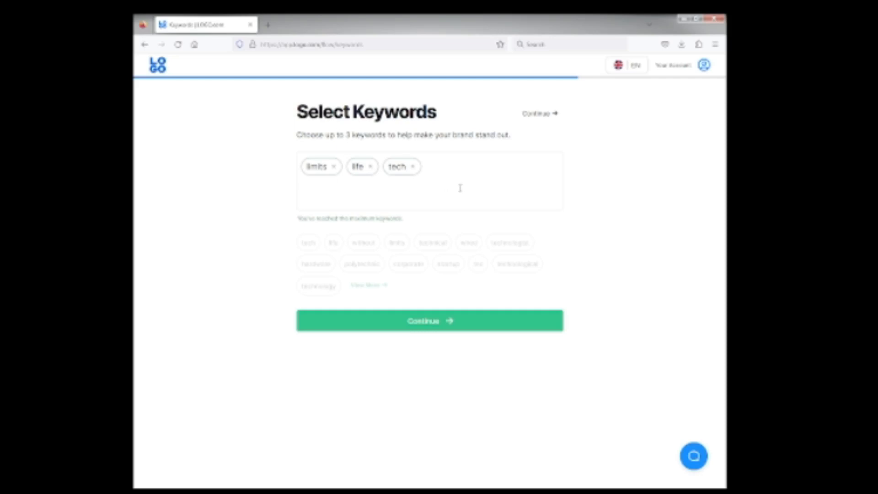
# - Replace the keywords limits and life with computing and gadget, keep tech, and continue to the logo ideas
pyautogui.click(334, 167)
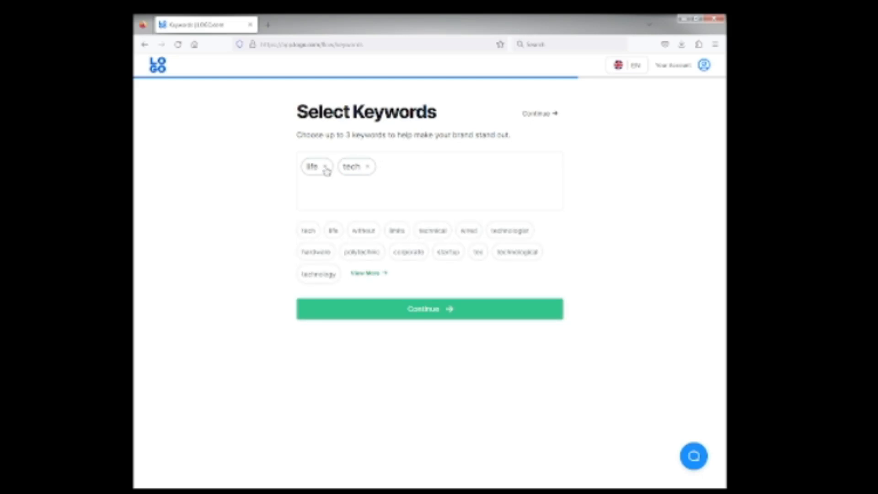
pyautogui.click(325, 169)
pyautogui.write('com')
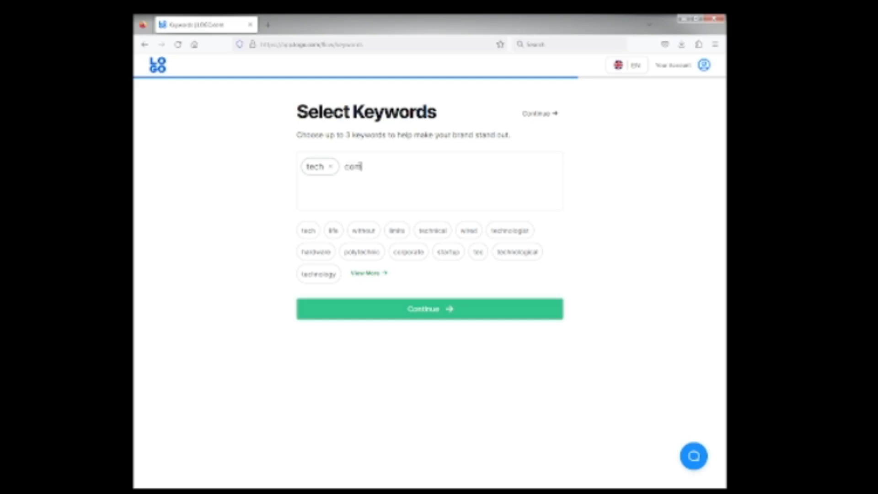
pyautogui.write('puting')
pyautogui.press('Return')
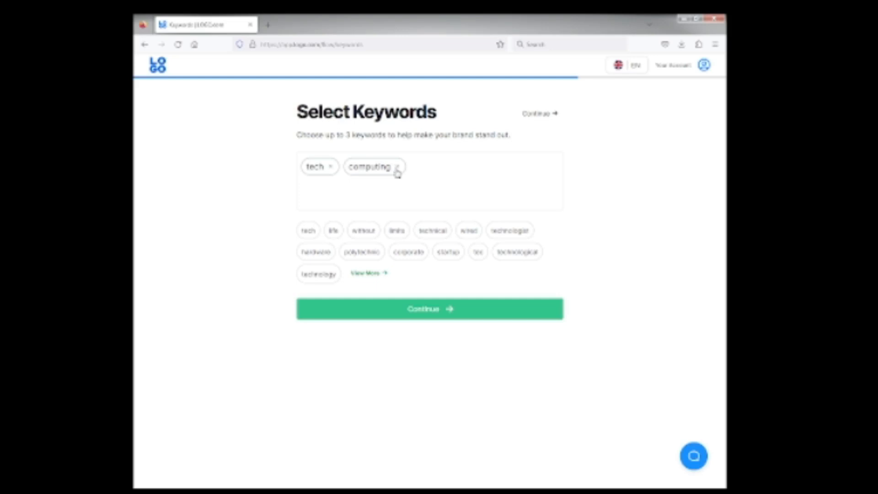
pyautogui.click(375, 273)
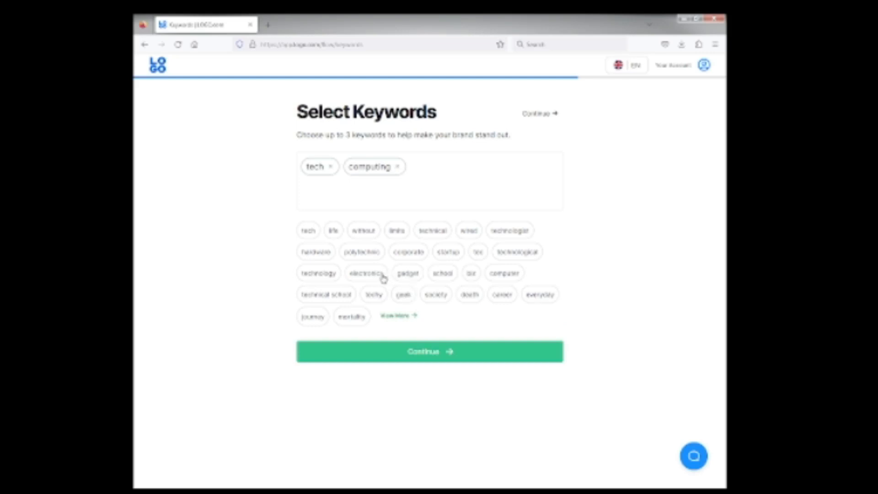
pyautogui.click(413, 273)
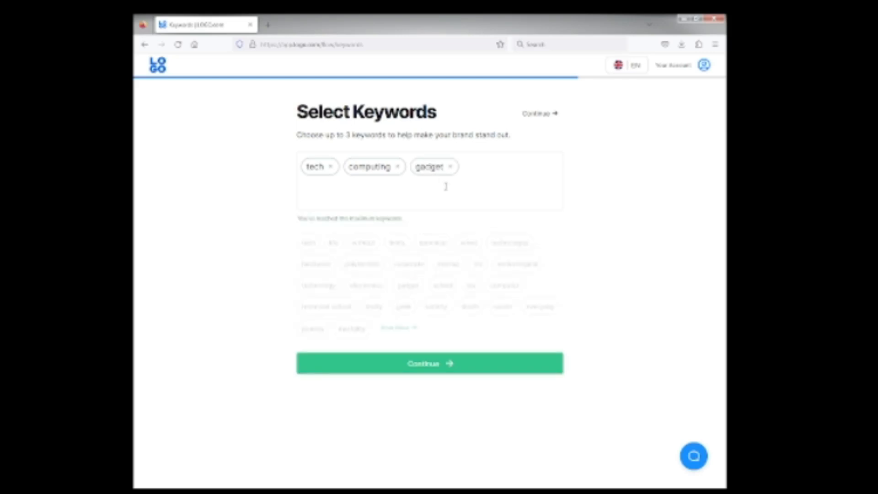
pyautogui.click(446, 365)
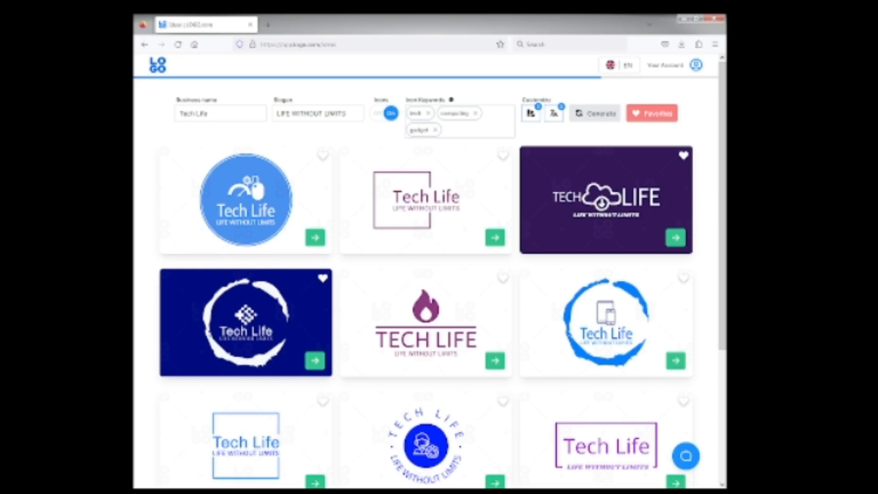
# - Browse the generated Tech Life logo ideas from beginning to end to compare their icons, layouts and colors
pyautogui.scroll(-5, 425, 275)
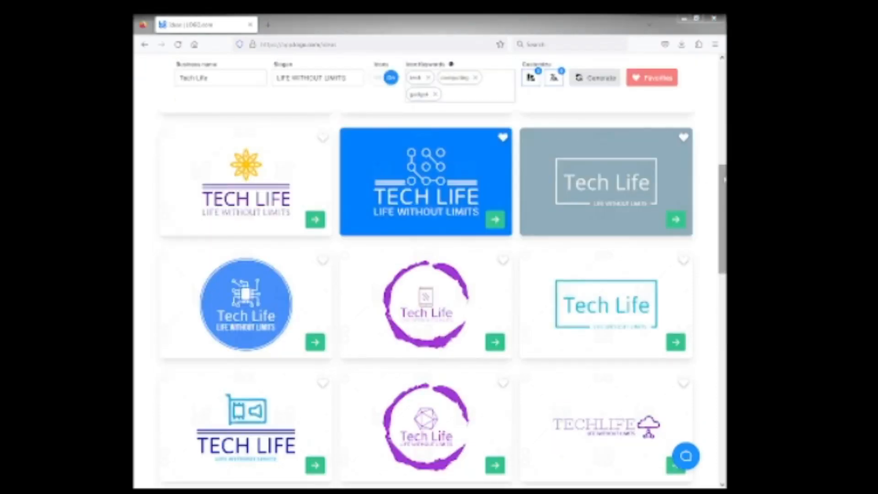
pyautogui.moveTo(723, 173); pyautogui.dragTo(722, 133)
pyautogui.scroll(4, 724, 170)
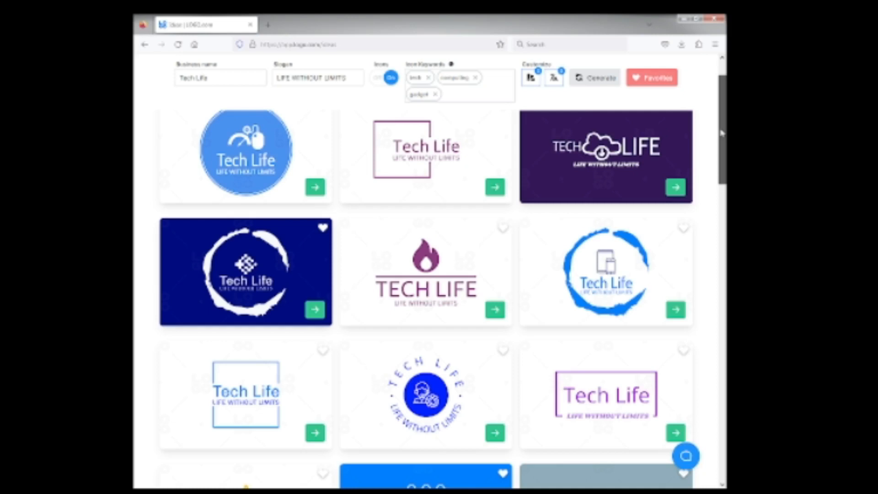
pyautogui.scroll(-3, 427, 216)
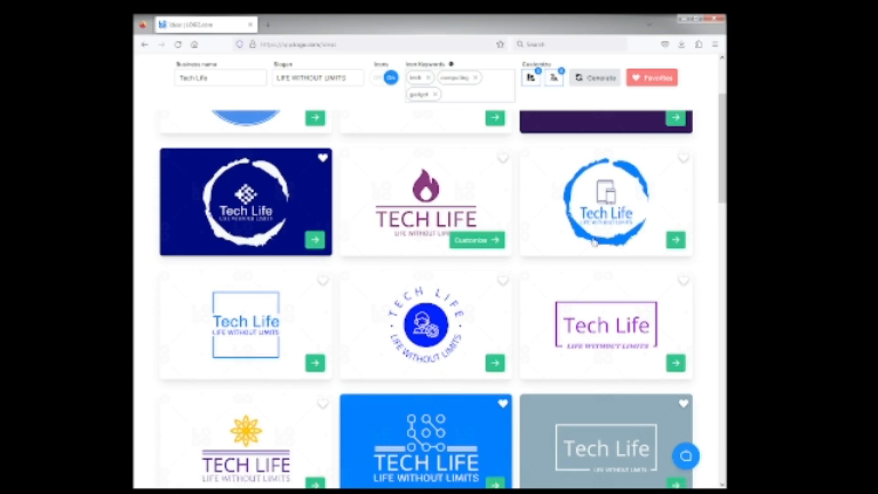
pyautogui.scroll(-2, 724, 150)
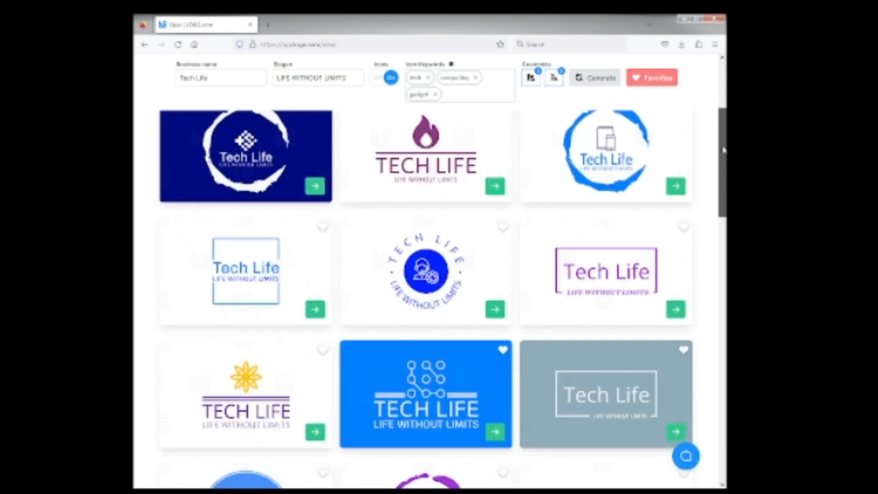
pyautogui.moveTo(724, 150); pyautogui.dragTo(722, 371)
pyautogui.scroll(-3, 722, 284)
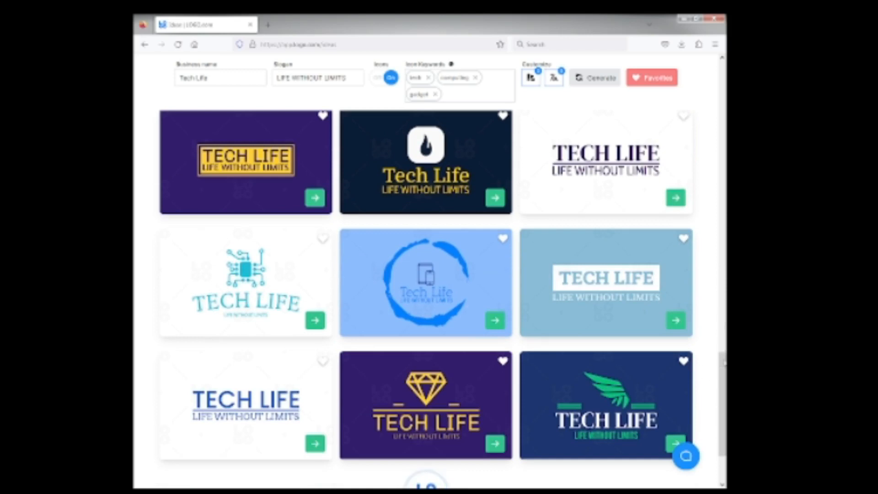
pyautogui.moveTo(724, 363); pyautogui.dragTo(726, 384)
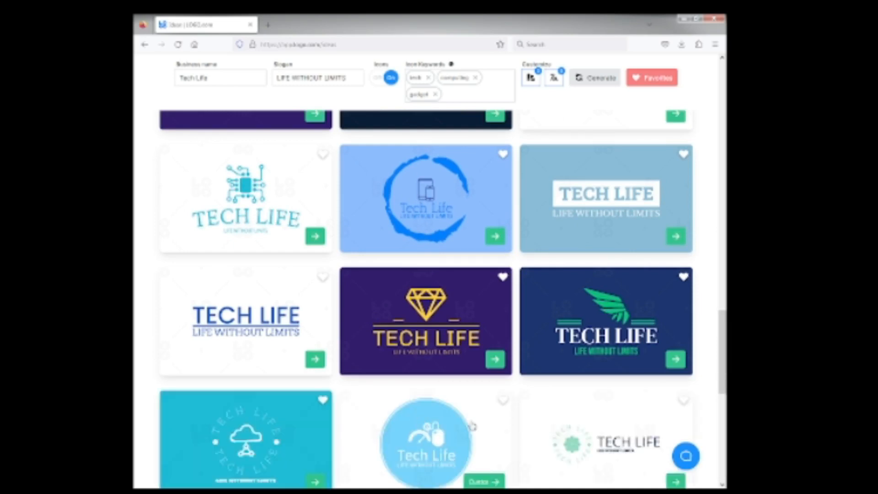
pyautogui.moveTo(723, 321); pyautogui.dragTo(724, 302)
pyautogui.moveTo(722, 357); pyautogui.dragTo(724, 111)
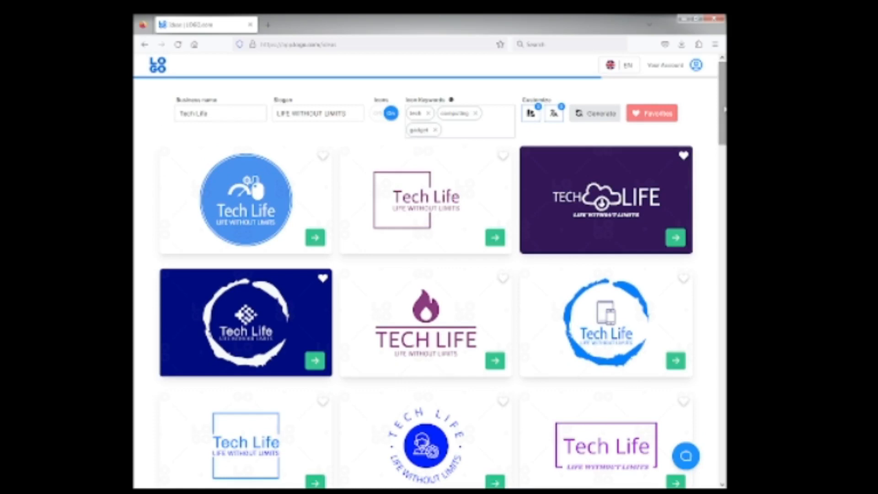
pyautogui.moveTo(726, 103); pyautogui.dragTo(716, 171)
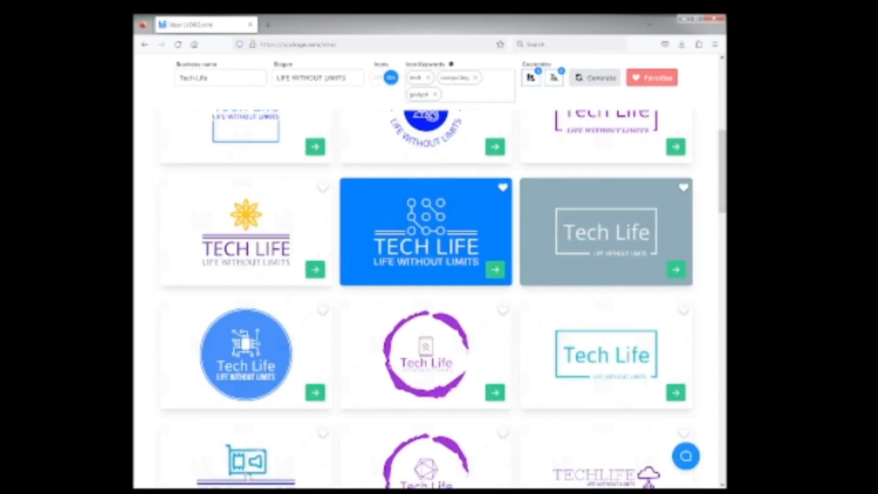
# - Open the blue circular Tech Life logo with the circuit chip icon for editing and view its alternative designs
pyautogui.click(256, 360)
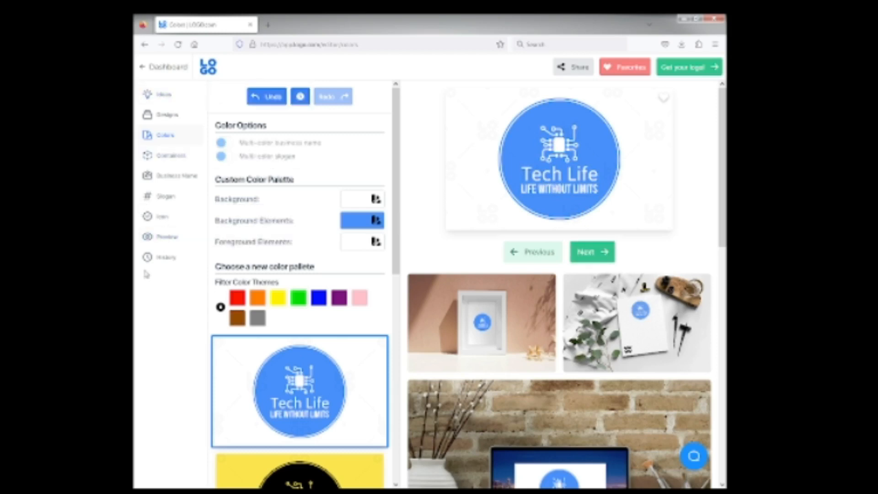
pyautogui.click(160, 118)
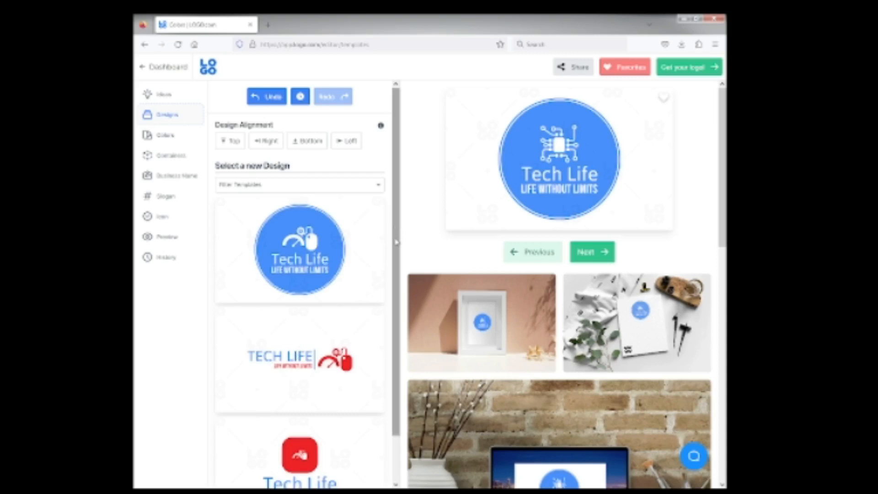
pyautogui.scroll(-1, 366, 333)
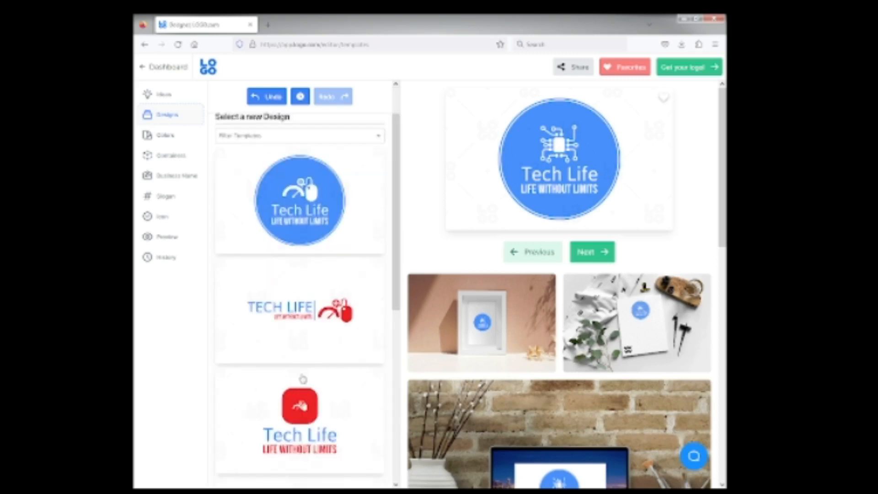
# - Try the horizontal design with the red icon beside the business name, undo it, and browse the other designs
pyautogui.click(300, 317)
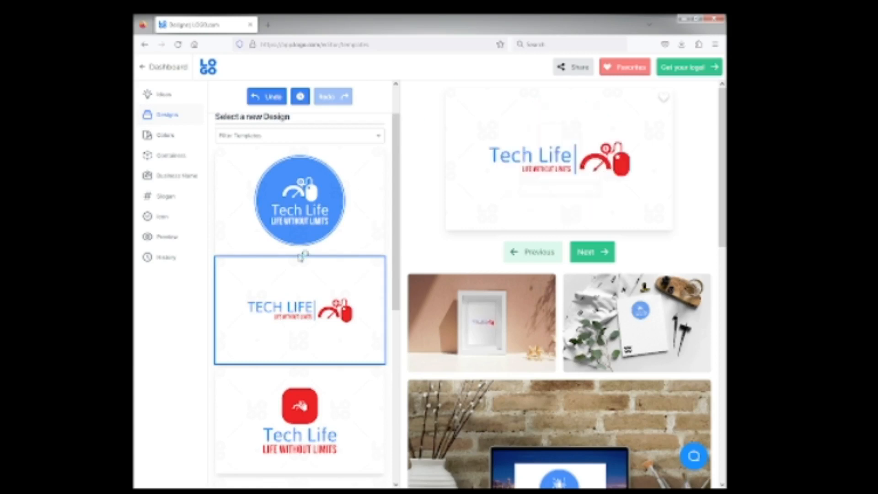
pyautogui.click(272, 98)
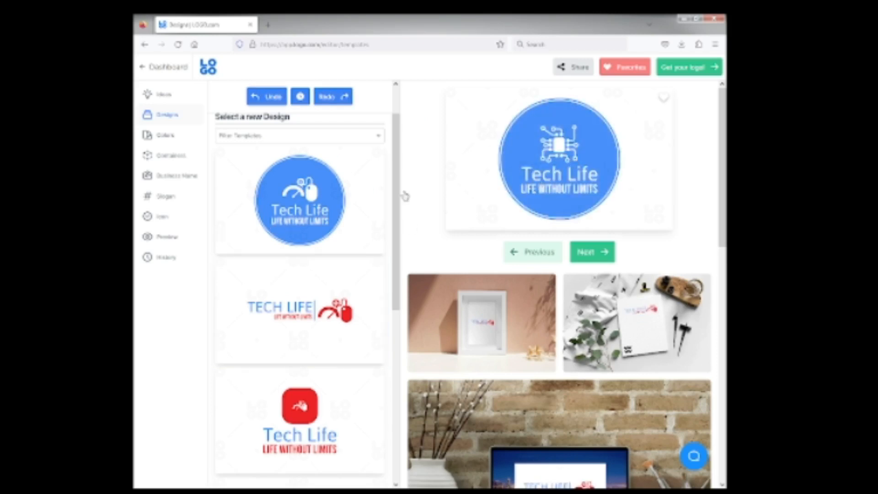
pyautogui.scroll(-5, 397, 197)
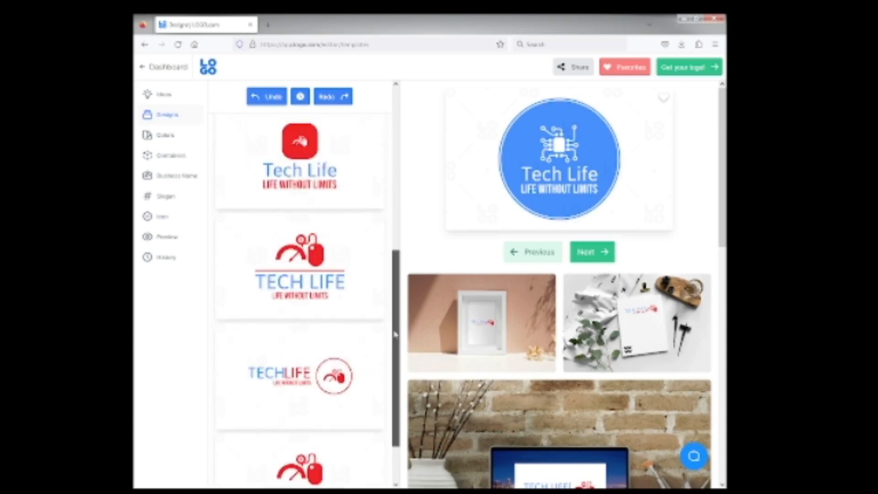
pyautogui.scroll(6, 397, 171)
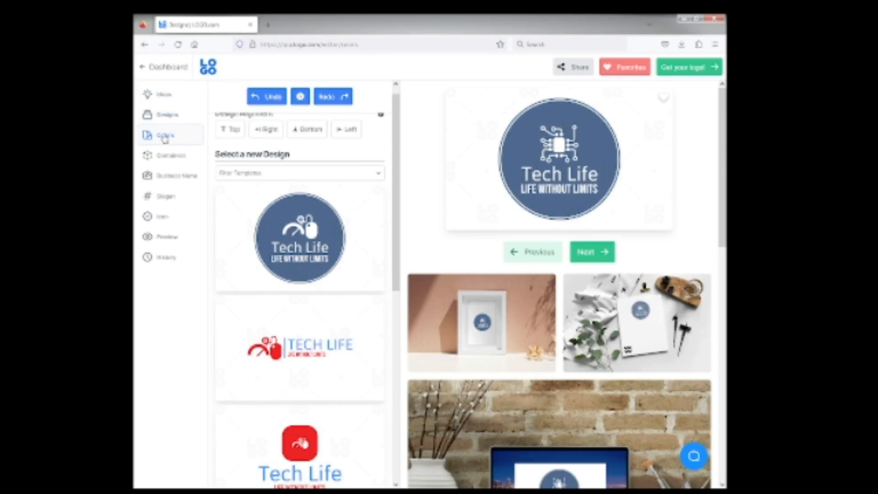
# - Try light pink and dark red as custom background colors for the logo
pyautogui.click(164, 137)
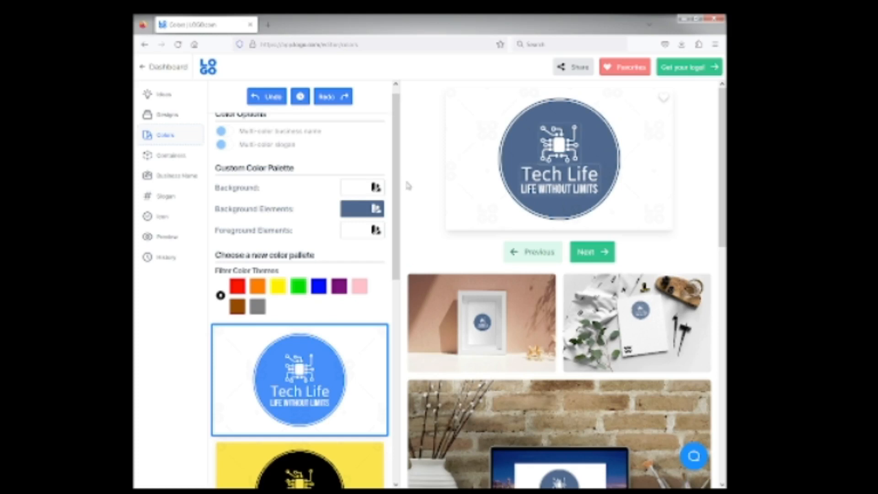
pyautogui.click(361, 189)
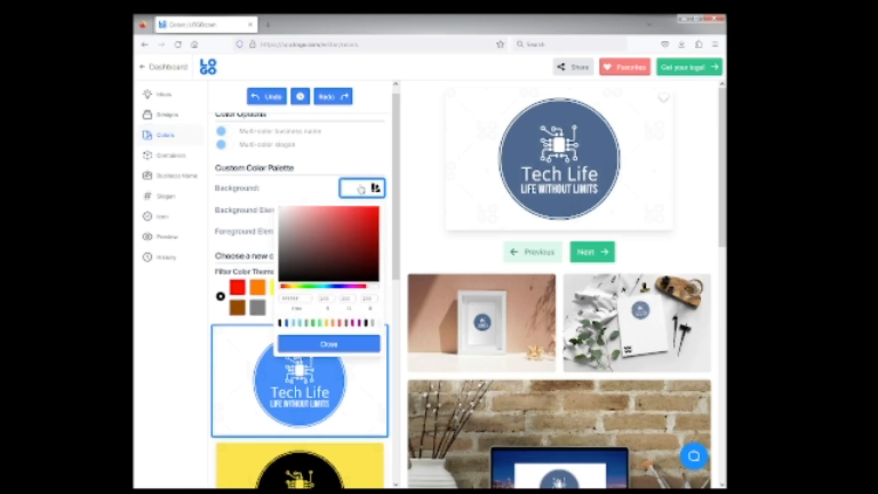
pyautogui.click(289, 218)
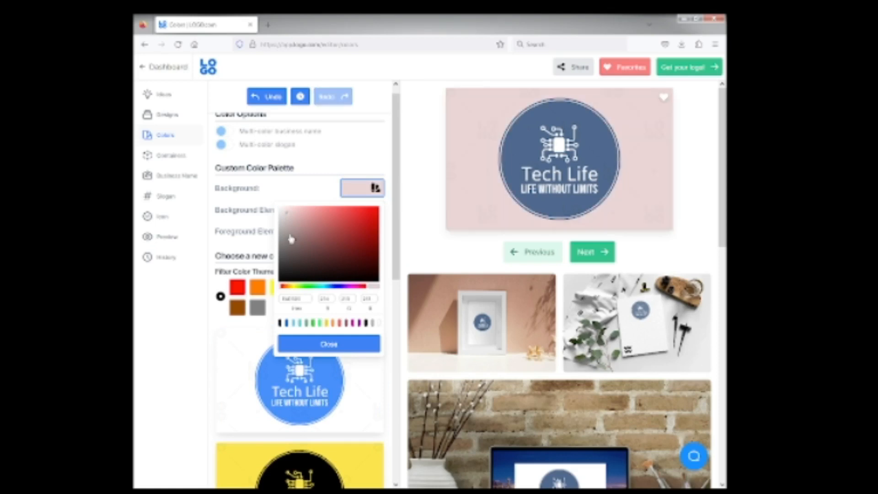
pyautogui.click(346, 235)
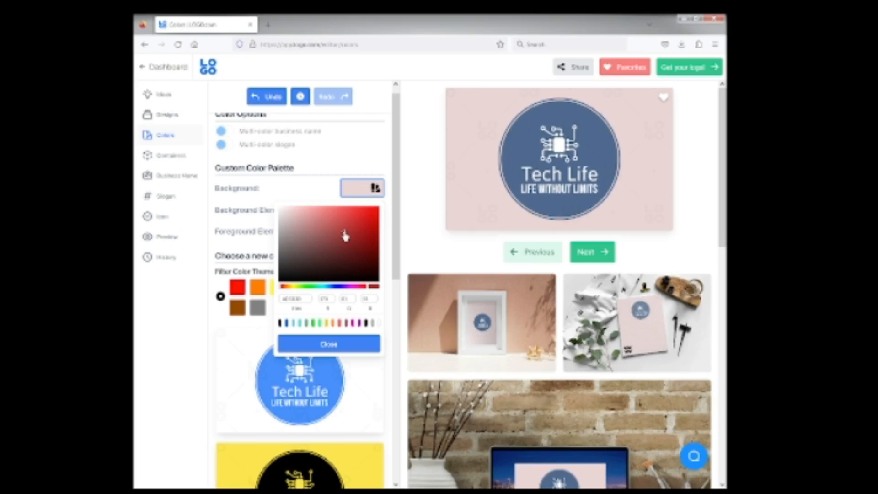
pyautogui.click(346, 236)
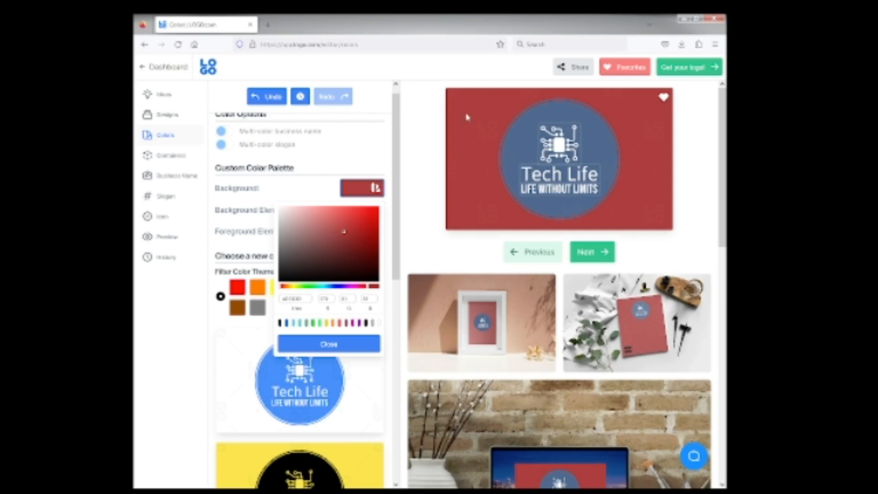
# - Undo the pink and red background color changes
pyautogui.click(271, 97)
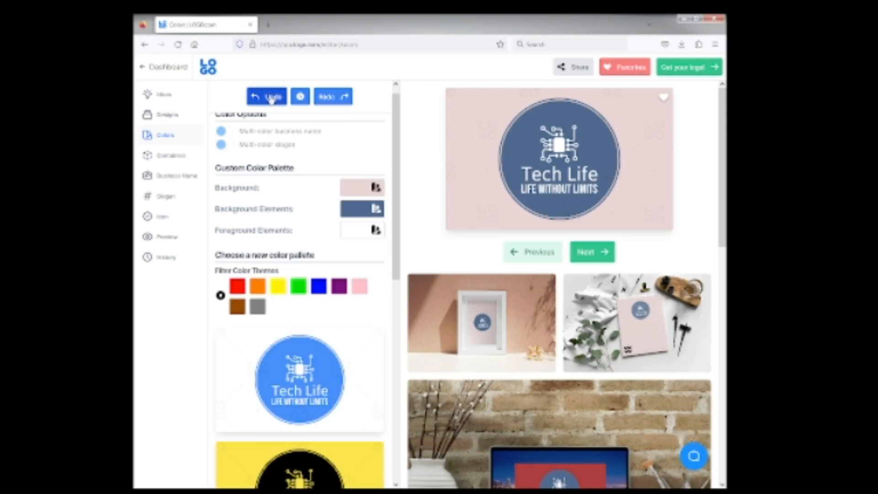
pyautogui.click(271, 98)
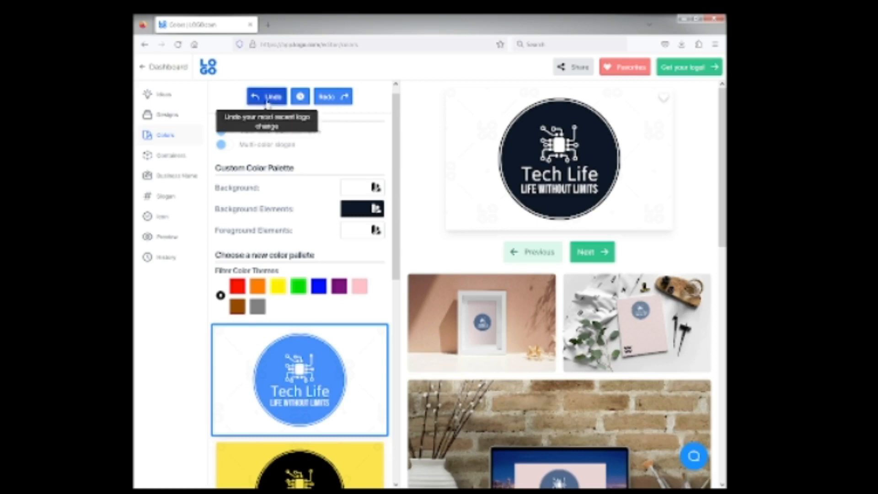
pyautogui.click(268, 97)
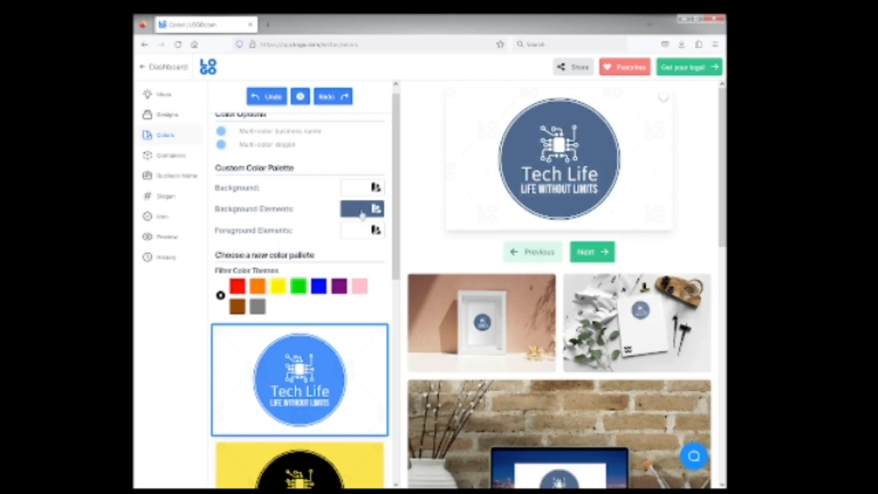
# - Set the background elements color of the logo to a more saturated medium blue
pyautogui.click(346, 213)
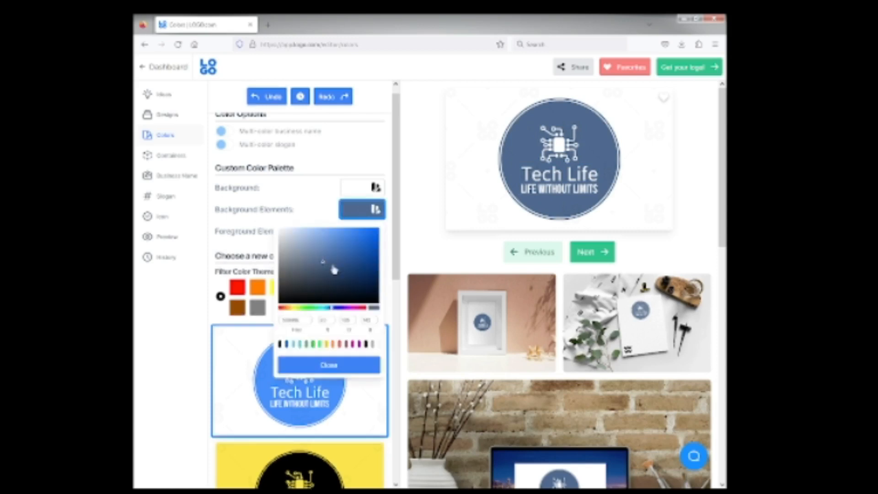
pyautogui.click(354, 251)
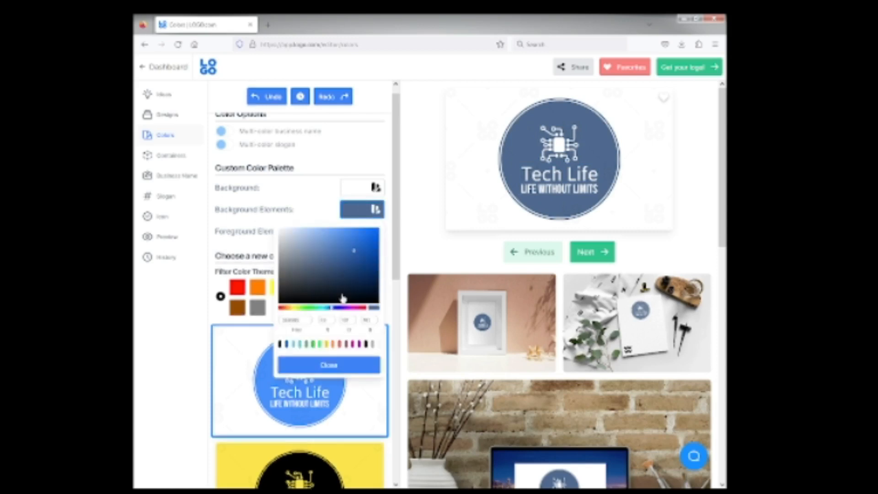
pyautogui.click(341, 304)
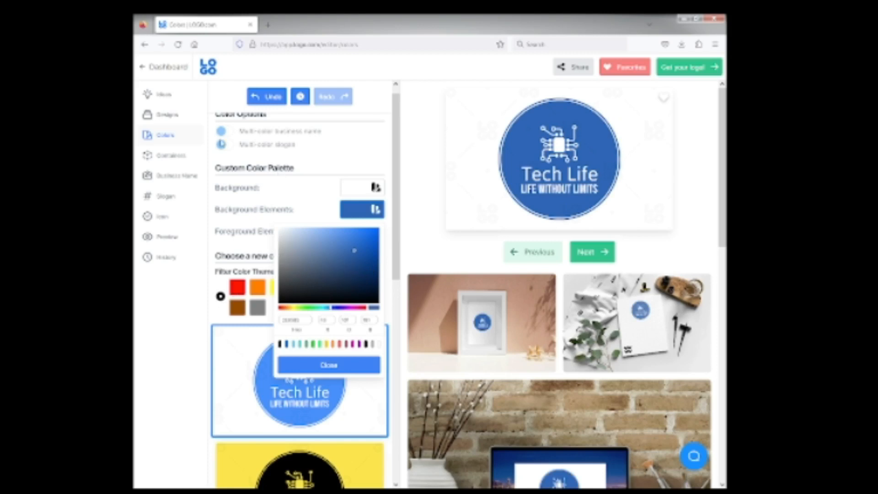
pyautogui.click(244, 220)
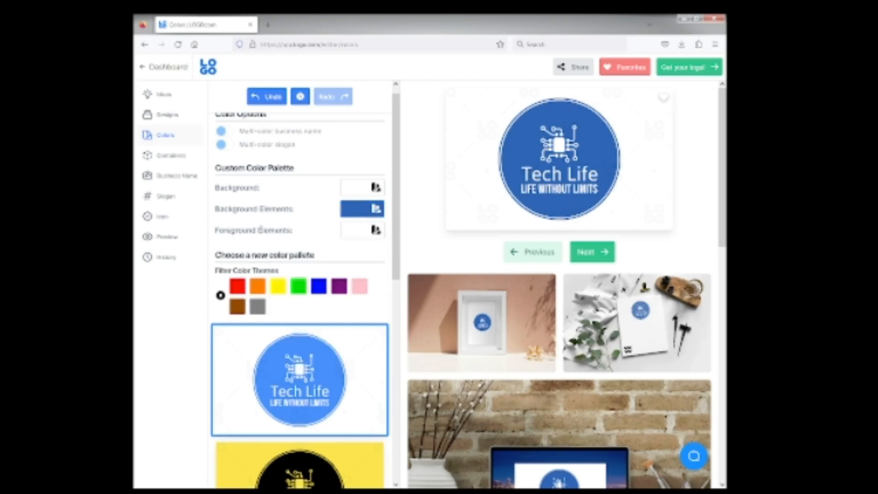
# - Try a dusty pink color for the foreground elements and undo it
pyautogui.click(364, 236)
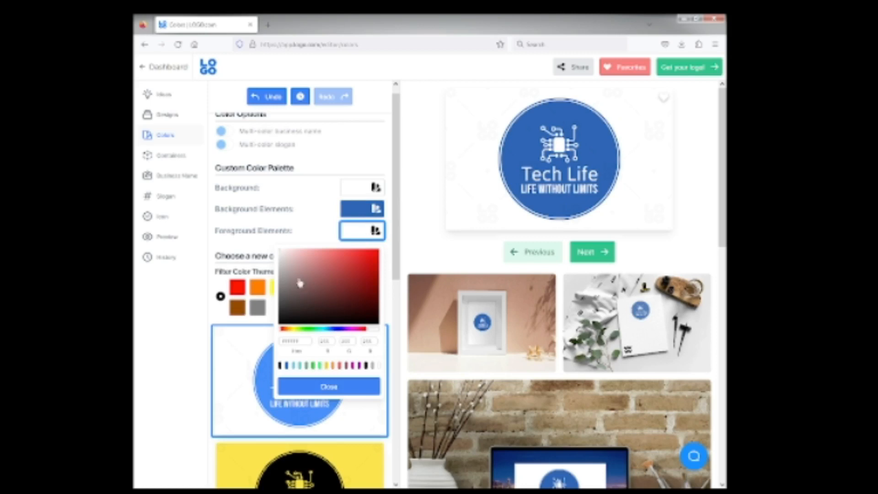
pyautogui.click(298, 262)
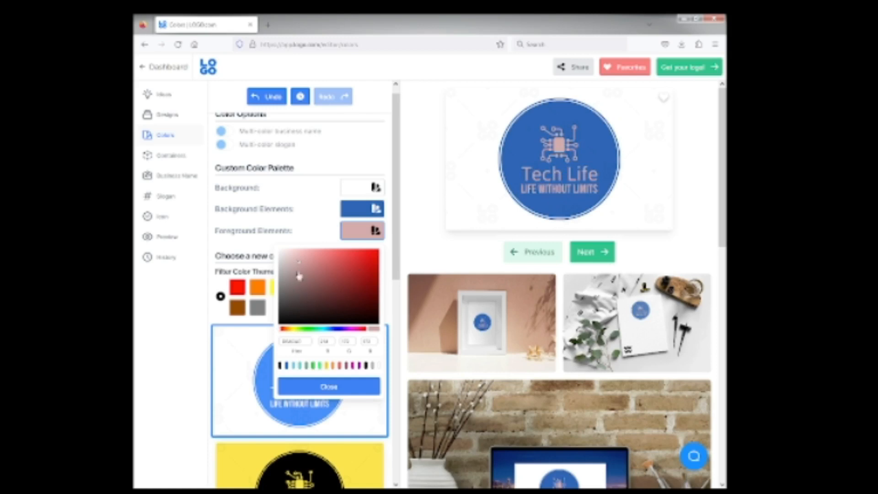
pyautogui.click(270, 100)
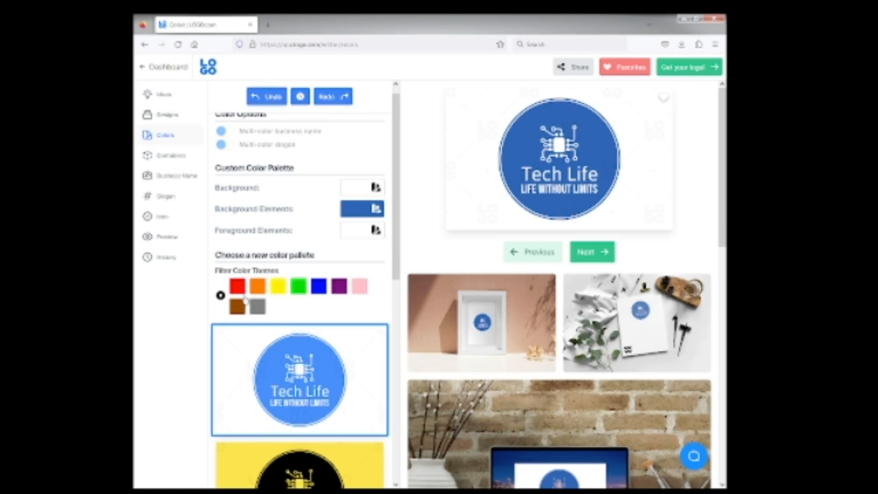
# - Try the overlapping rounded squares and the hexagon outline as container shapes for the logo
pyautogui.click(165, 160)
pyautogui.click(166, 160)
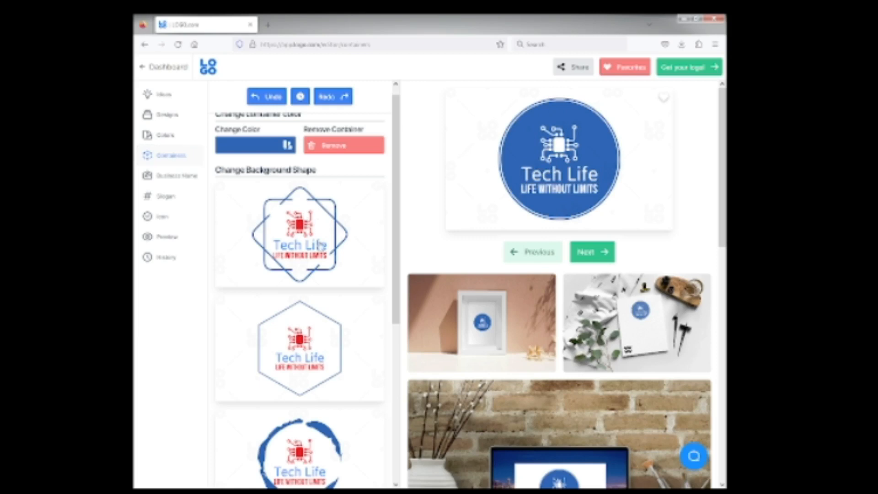
pyautogui.click(321, 246)
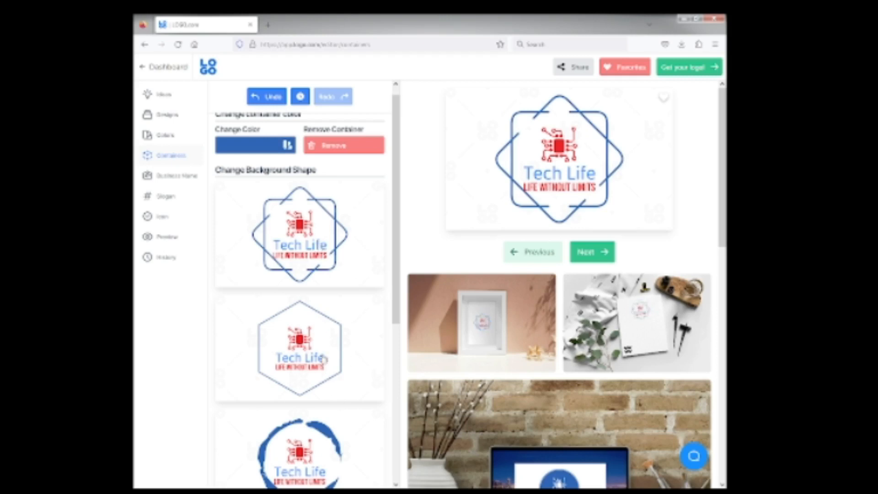
pyautogui.click(323, 358)
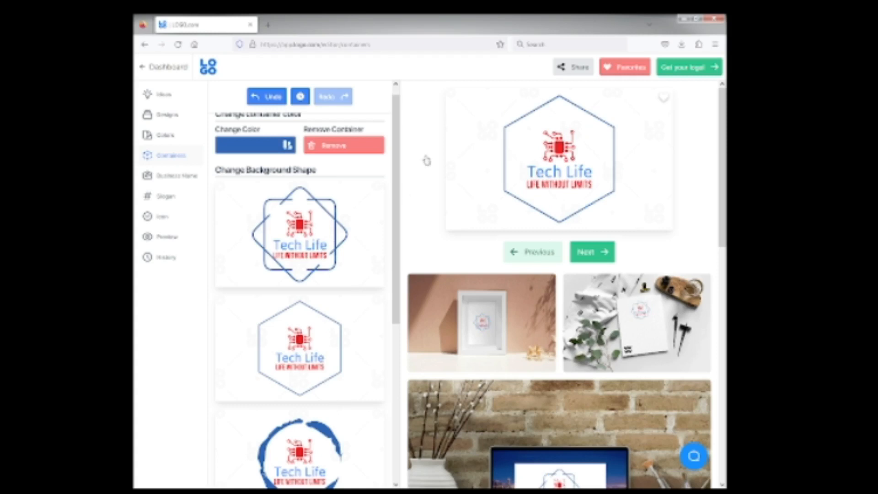
pyautogui.moveTo(396, 208); pyautogui.dragTo(408, 176)
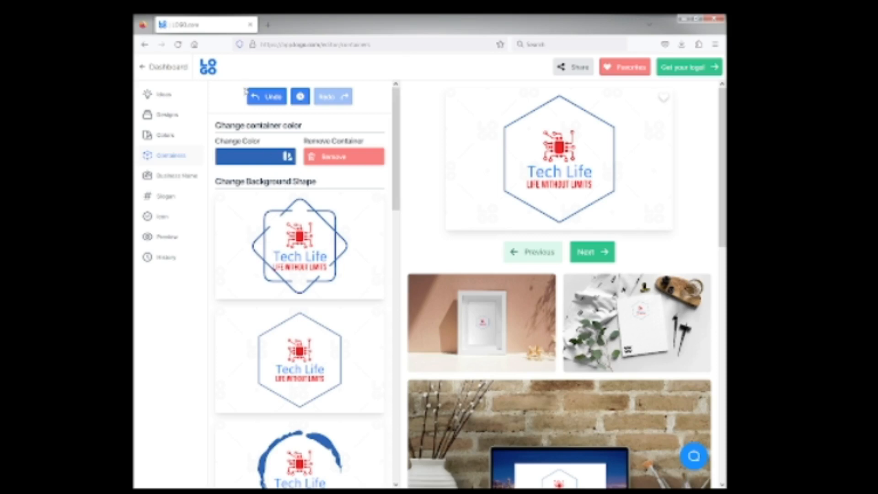
# - Undo the container shape changes back to the filled blue circle
pyautogui.click(266, 100)
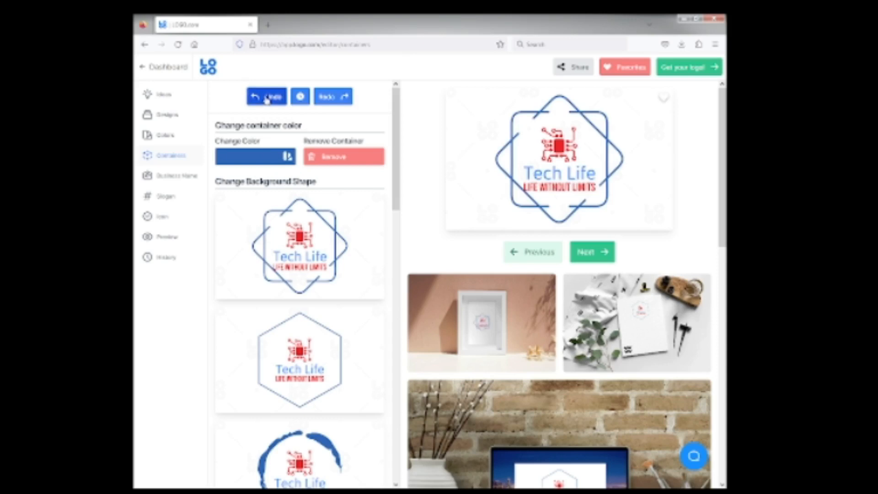
pyautogui.click(266, 99)
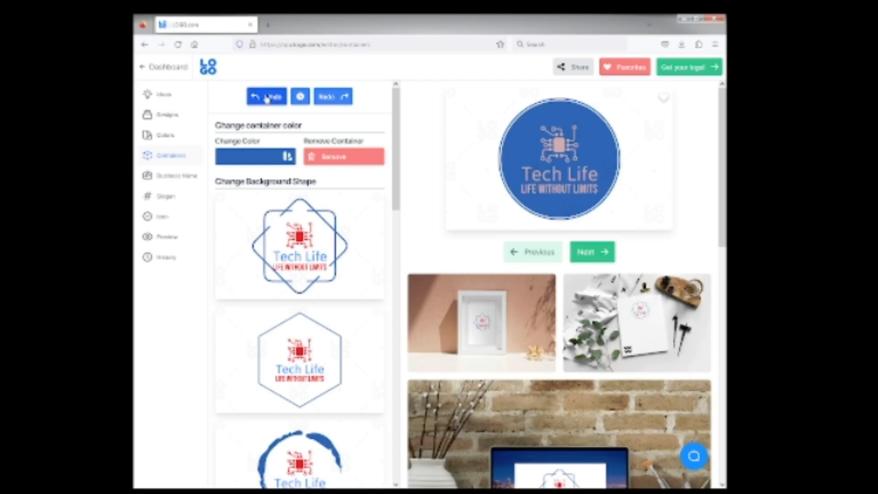
pyautogui.click(267, 97)
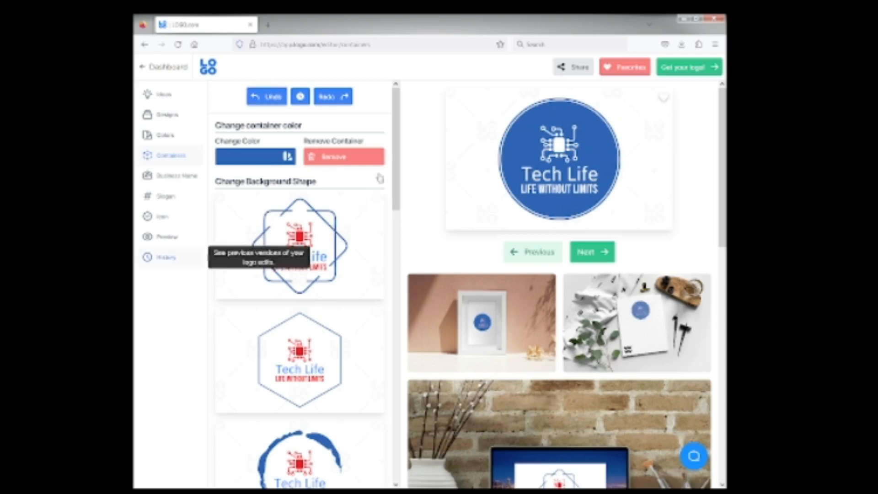
# - Browse the remaining container background shapes and return to the beginning of the list
pyautogui.scroll(-12, 386, 351)
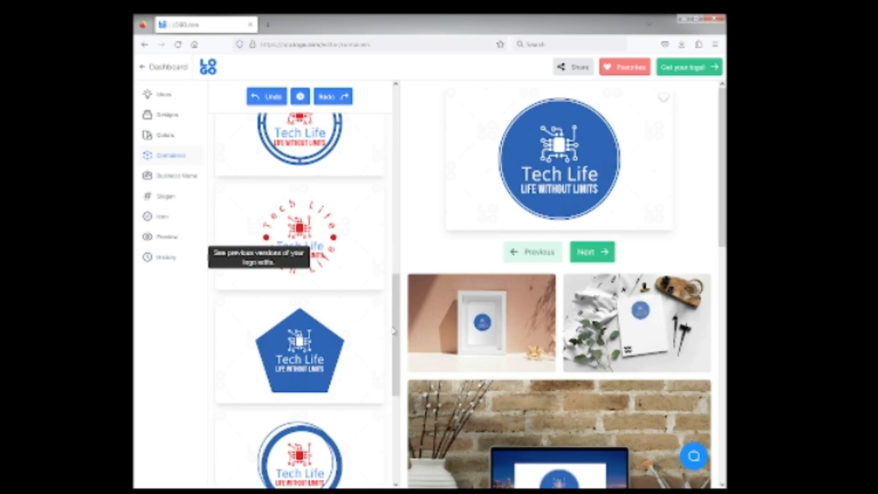
pyautogui.scroll(-2, 394, 338)
pyautogui.moveTo(395, 339); pyautogui.dragTo(395, 417)
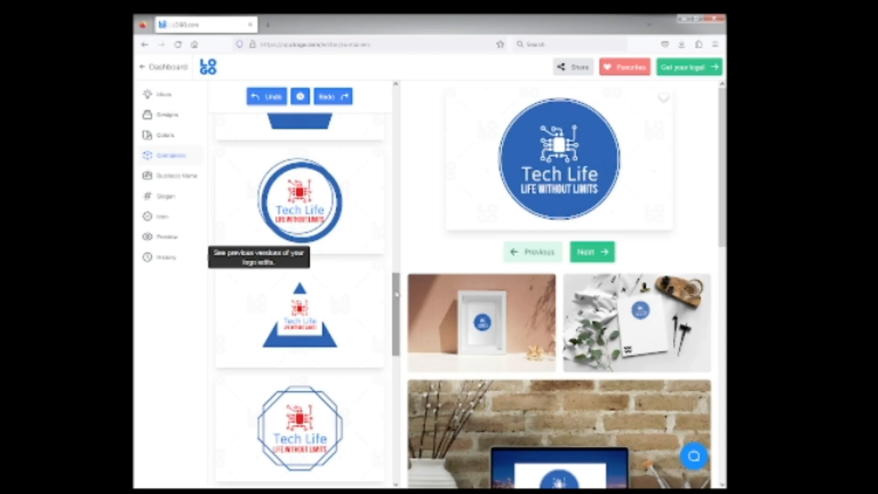
pyautogui.moveTo(396, 294); pyautogui.dragTo(394, 95)
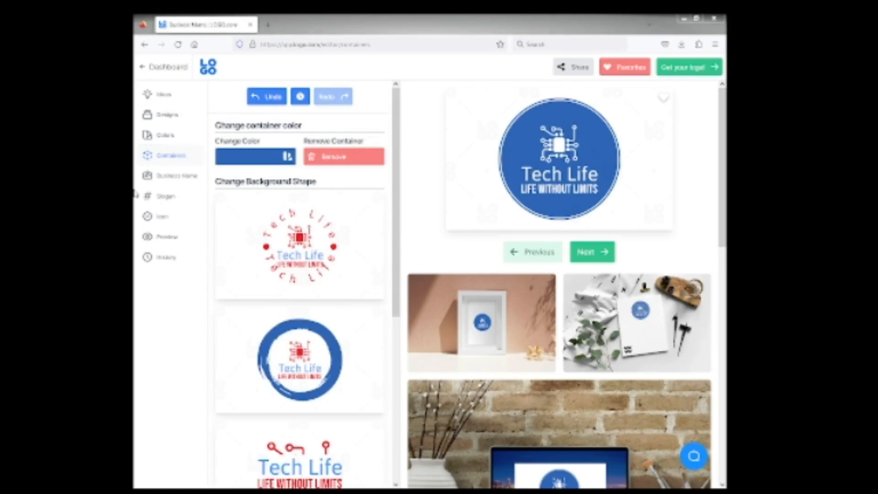
# - Shorten the business name in the logo to Tech and save it
pyautogui.click(169, 177)
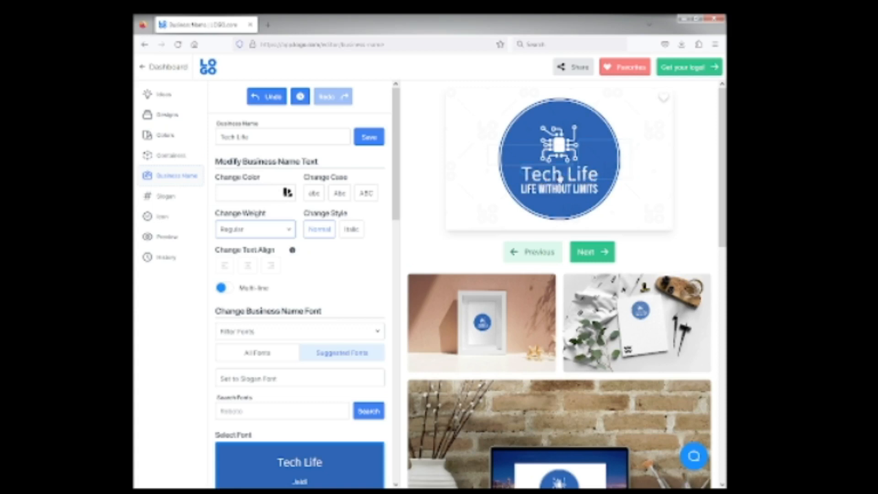
pyautogui.click(256, 139)
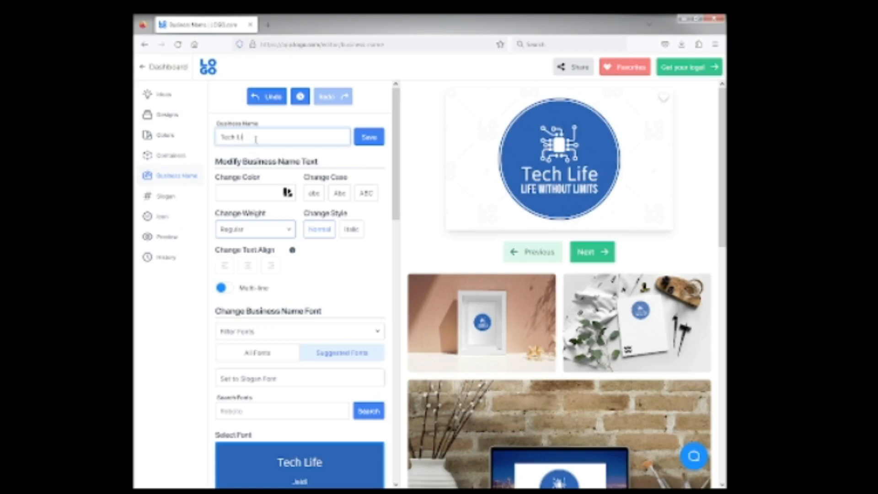
pyautogui.press('BackSpace')
pyautogui.press('BackSpace')
pyautogui.press('BackSpace')
pyautogui.write('h')
pyautogui.click(569, 174)
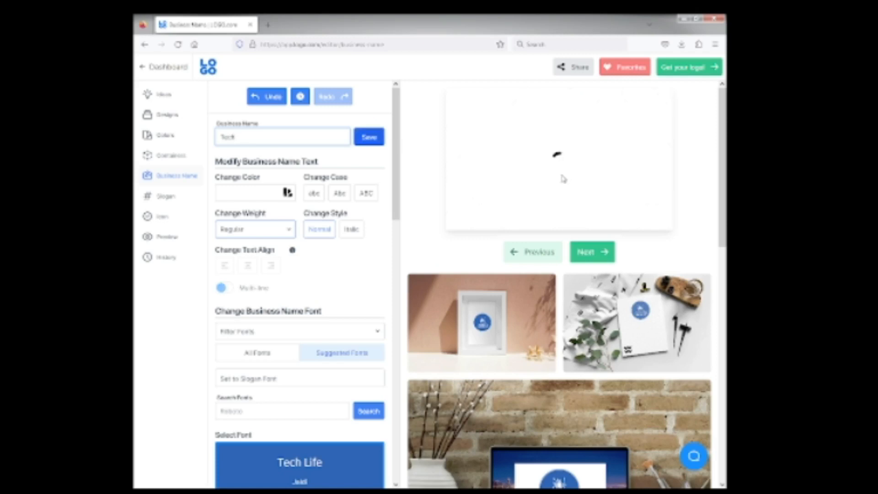
# - Restore the full business name Tech Life in the logo and save it
pyautogui.click(246, 137)
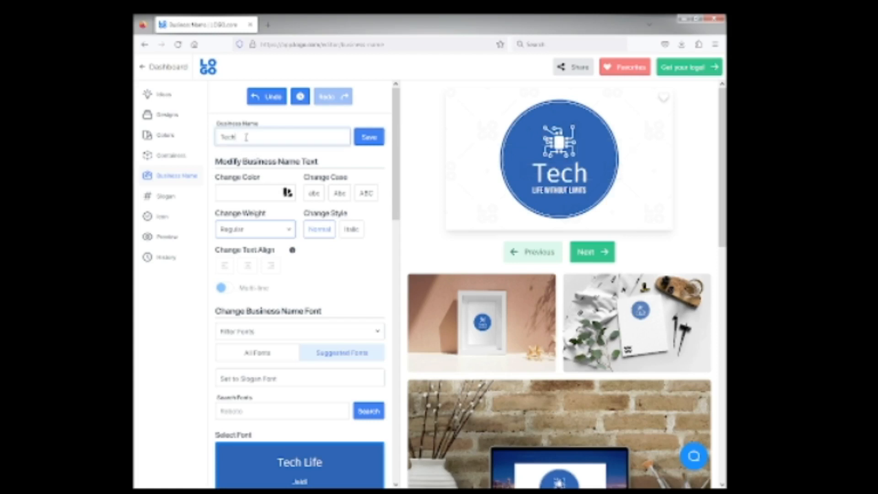
pyautogui.write('Life')
pyautogui.click(365, 143)
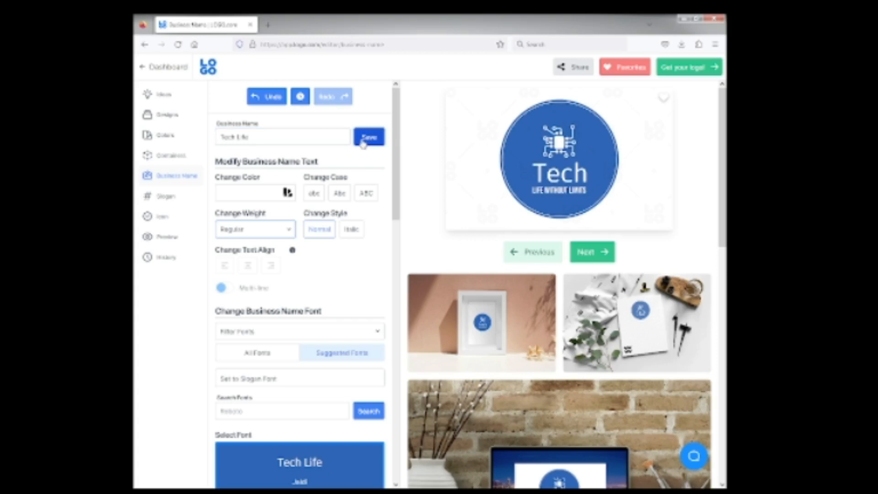
pyautogui.click(365, 142)
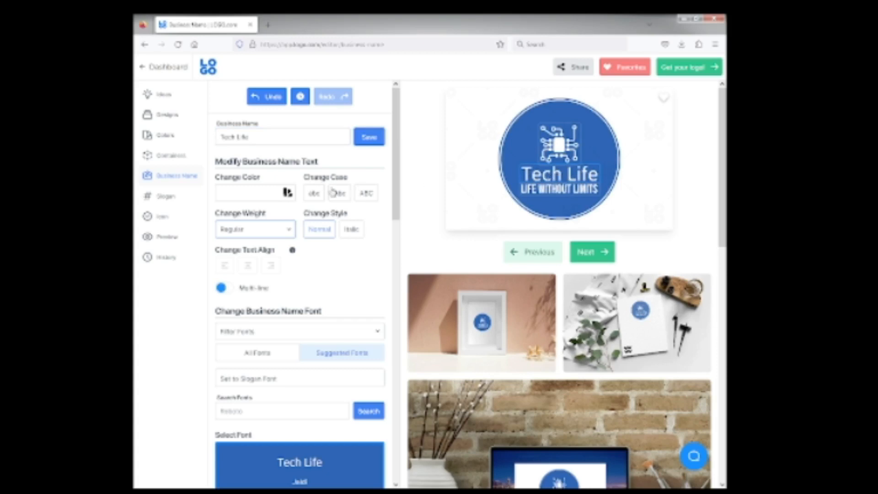
# - Try a red color for the business name text and undo the color change
pyautogui.click(267, 196)
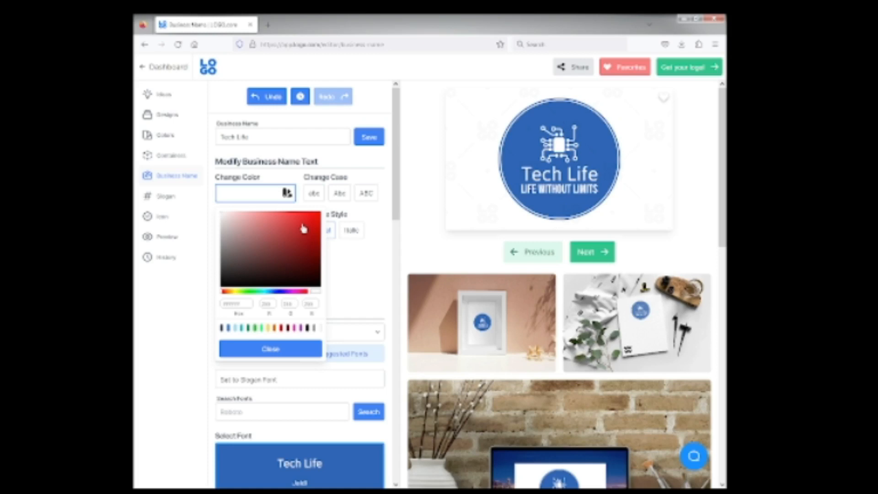
pyautogui.click(303, 229)
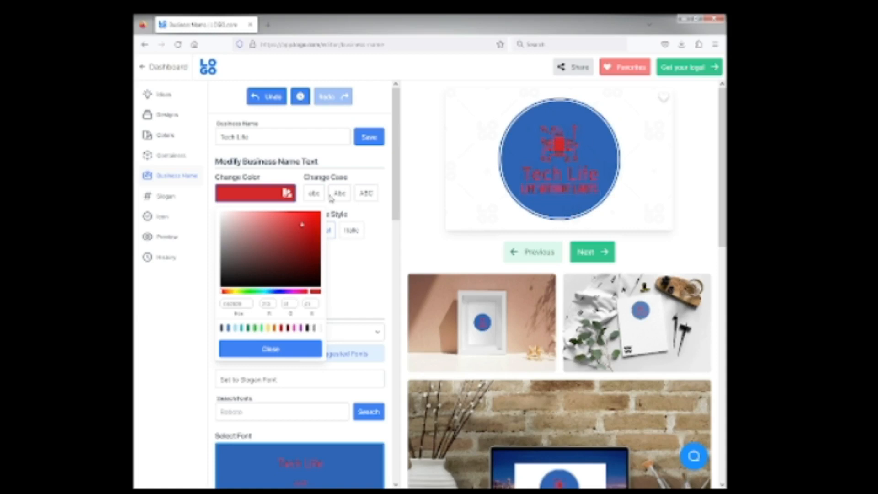
pyautogui.click(263, 101)
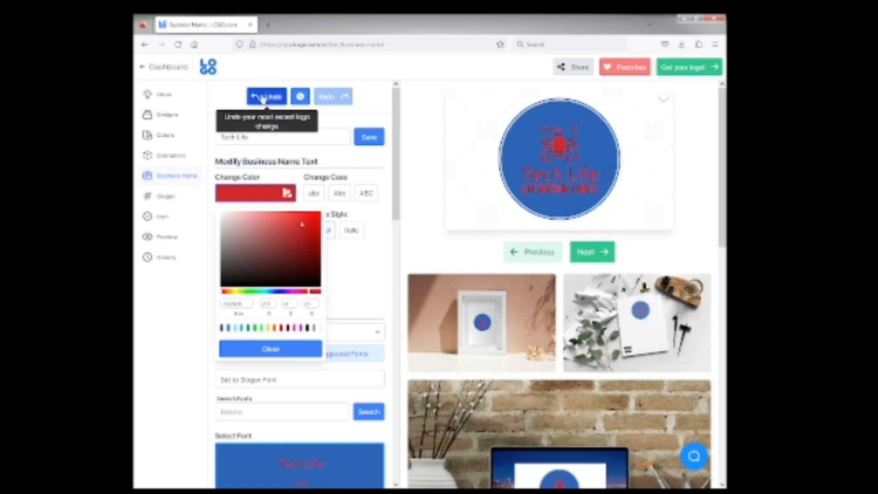
pyautogui.click(264, 98)
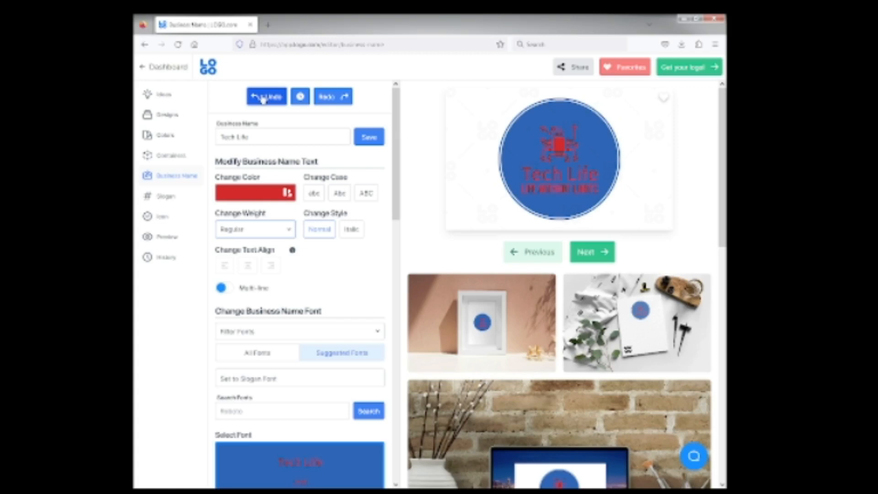
pyautogui.click(263, 100)
pyautogui.click(264, 99)
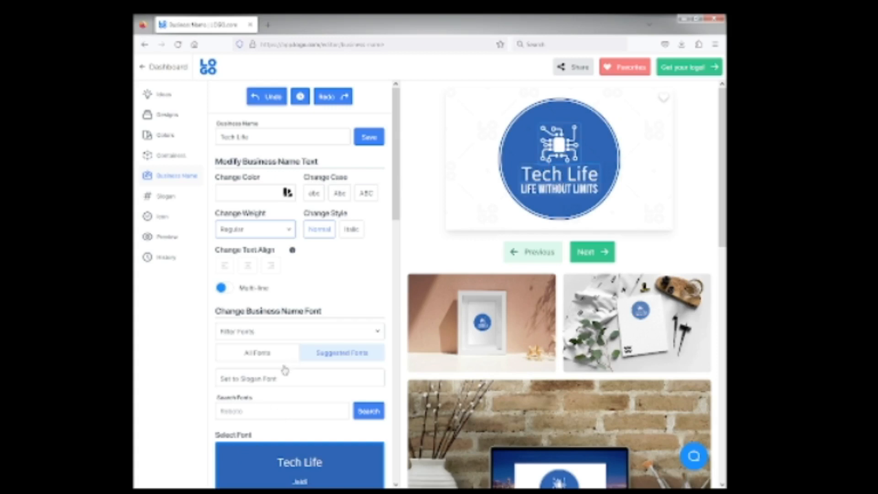
# - Set the weight of the business name text to Bold
pyautogui.click(290, 232)
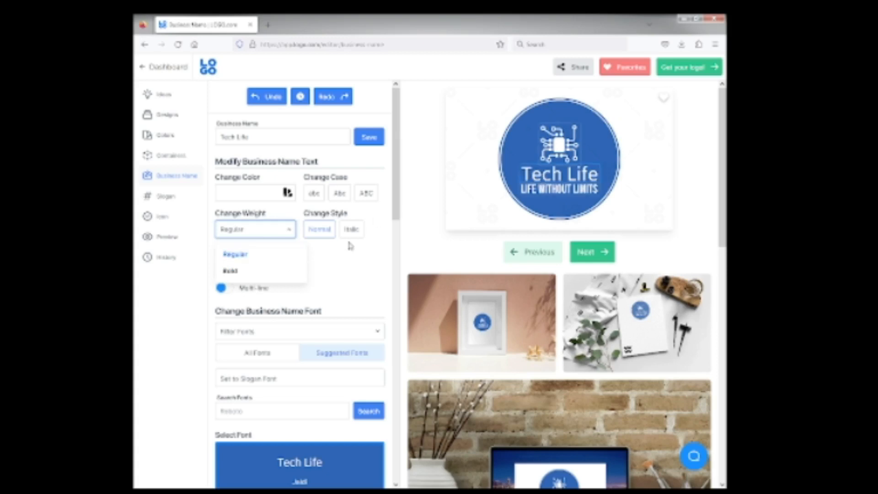
pyautogui.click(231, 272)
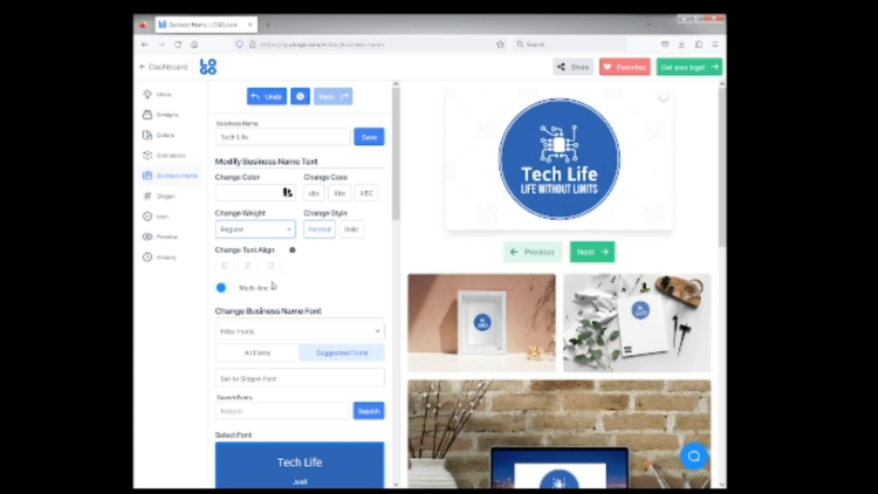
pyautogui.click(290, 235)
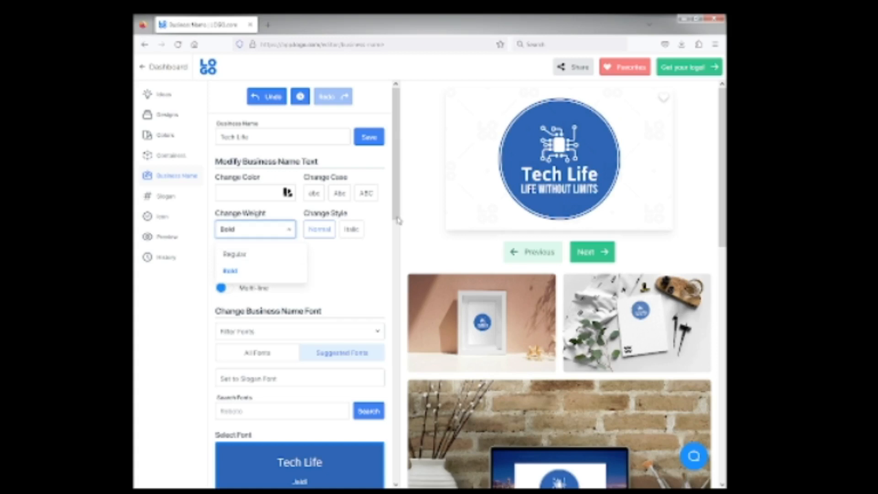
# - Change the business name font to IBM Plex Serif Bold and look through the other suggested fonts
pyautogui.moveTo(397, 188); pyautogui.dragTo(396, 201)
pyautogui.moveTo(394, 210); pyautogui.dragTo(396, 253)
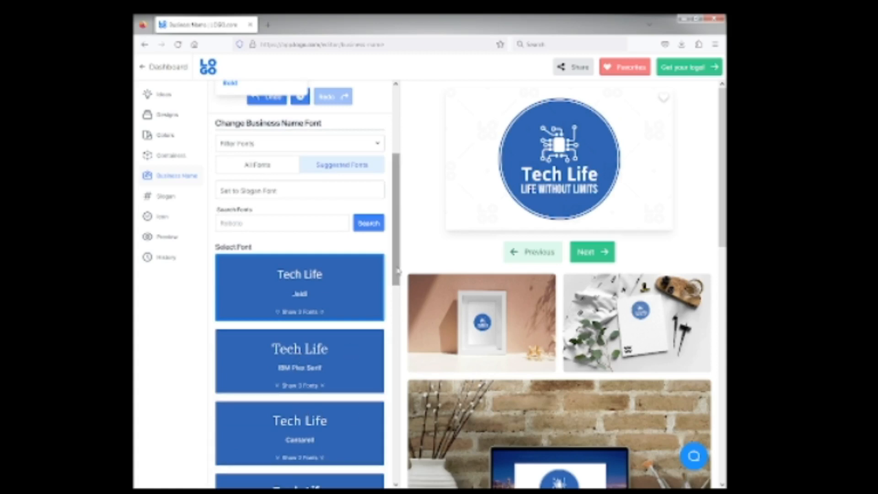
pyautogui.scroll(-2, 309, 280)
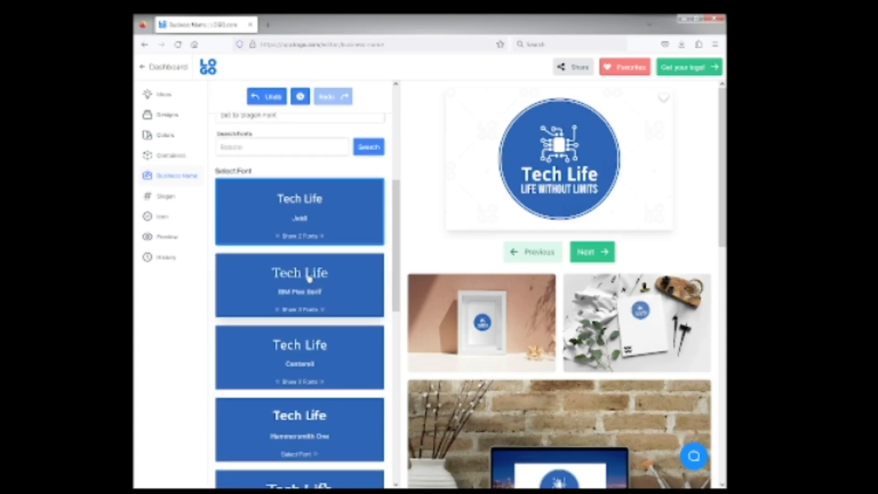
pyautogui.click(305, 314)
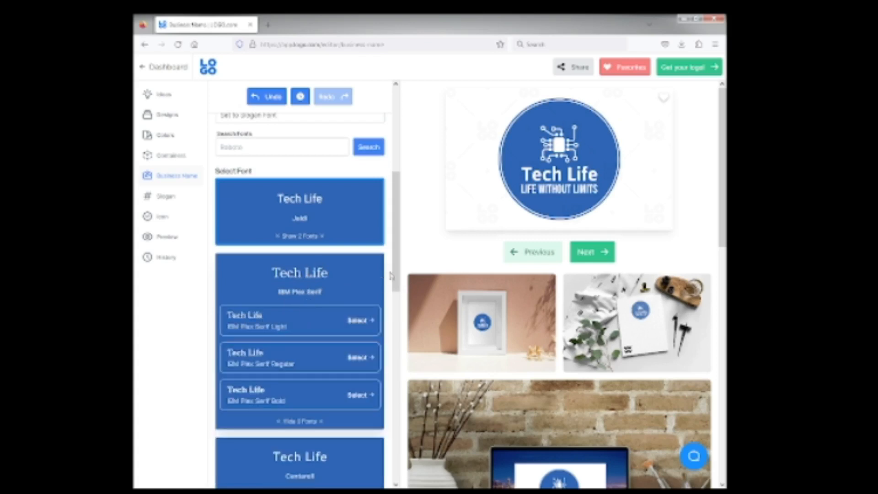
pyautogui.moveTo(392, 268); pyautogui.dragTo(392, 293)
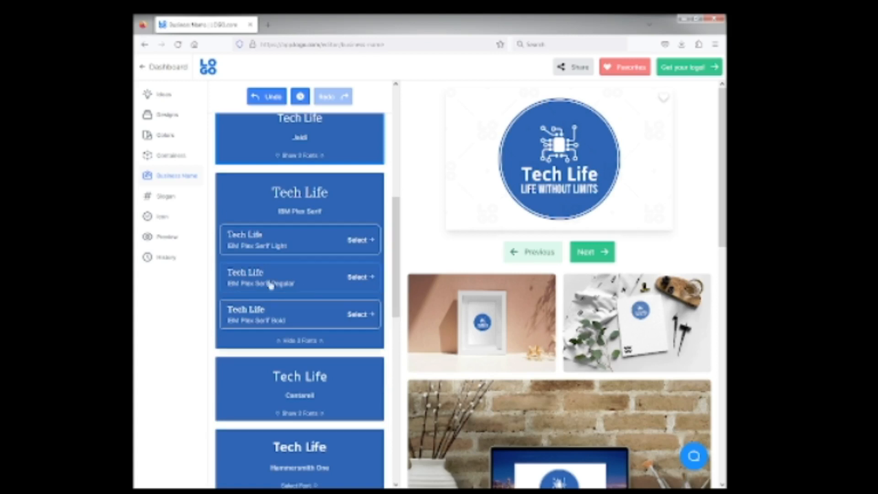
pyautogui.click(252, 313)
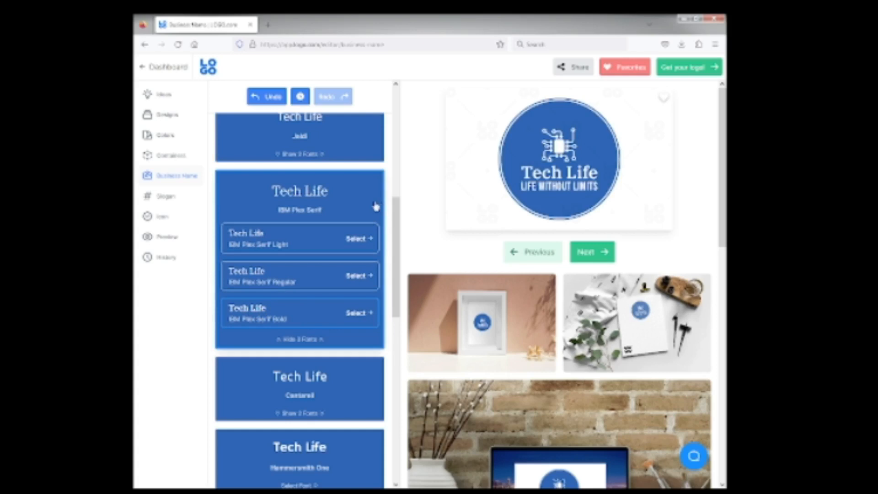
pyautogui.moveTo(397, 220); pyautogui.dragTo(396, 308)
pyautogui.scroll(-3, 396, 309)
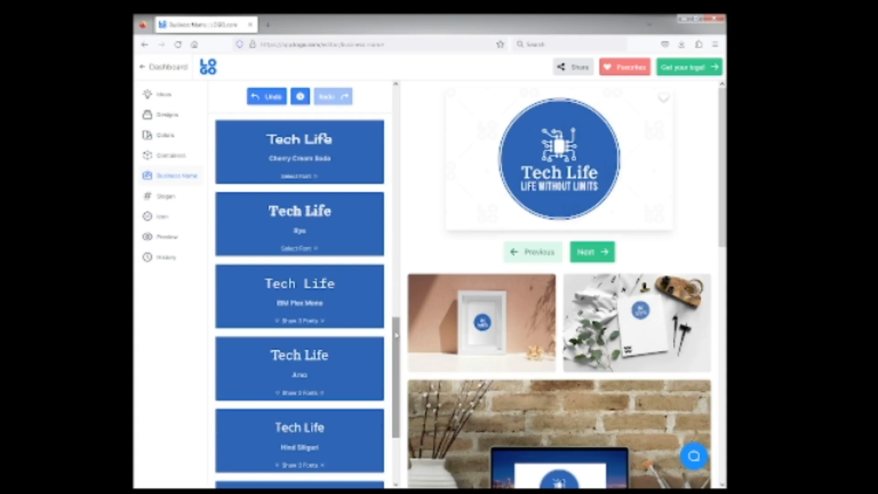
pyautogui.moveTo(397, 331); pyautogui.dragTo(397, 385)
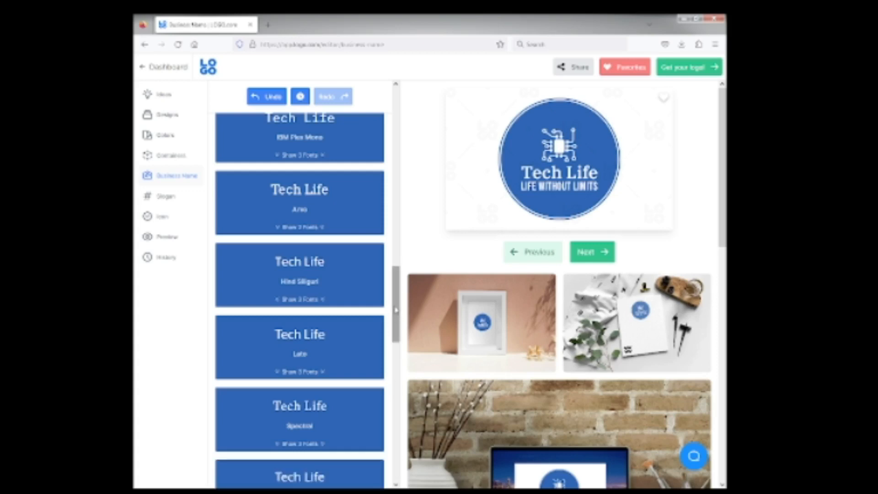
pyautogui.moveTo(398, 308); pyautogui.dragTo(410, 118)
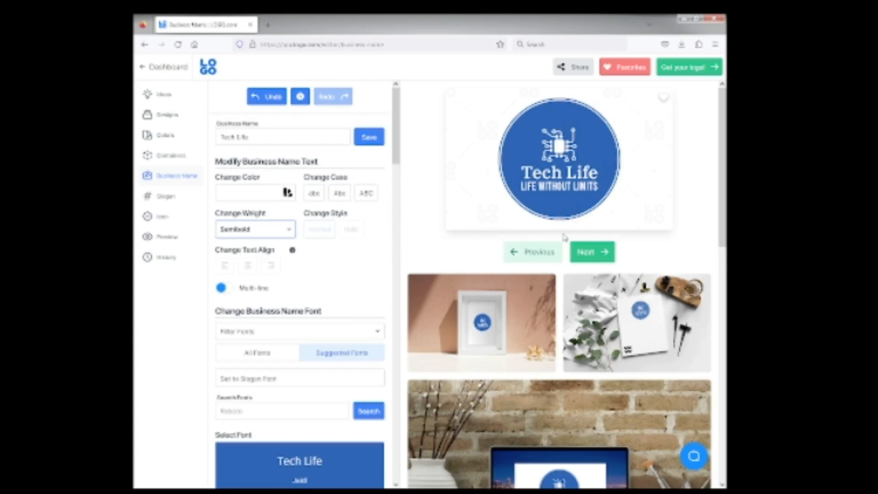
# - Change the font of the slogan LIFE WITHOUT LIMITS to IBM Plex Serif Bold
pyautogui.click(166, 201)
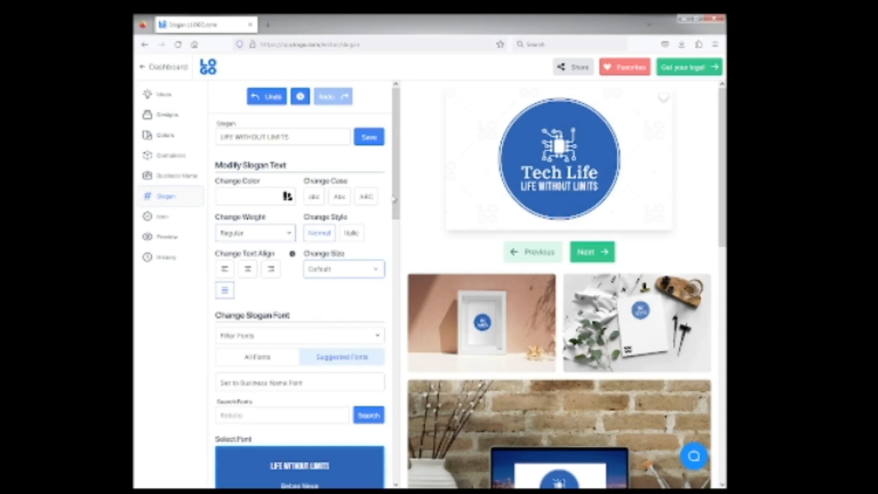
pyautogui.moveTo(395, 194); pyautogui.dragTo(395, 179)
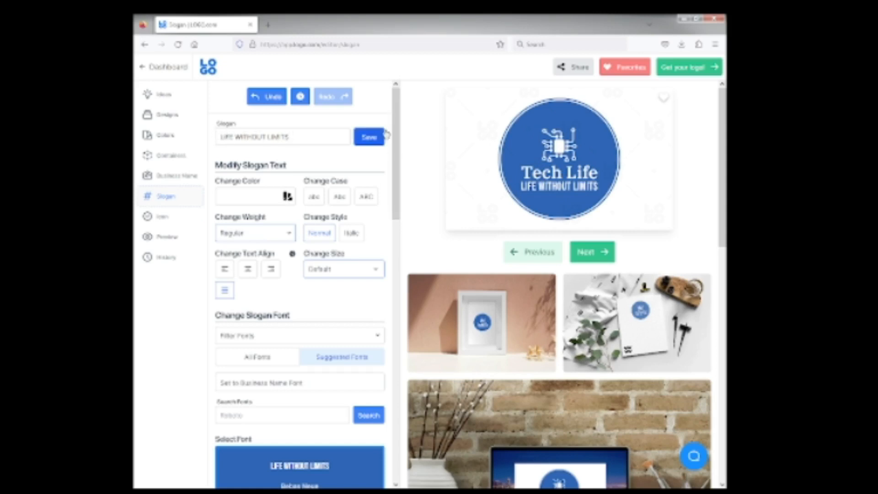
pyautogui.moveTo(395, 122); pyautogui.dragTo(387, 222)
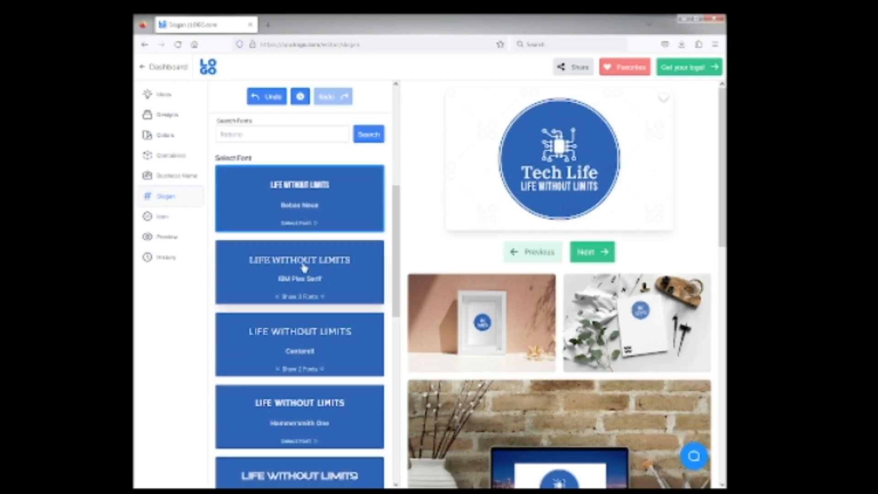
pyautogui.click(312, 298)
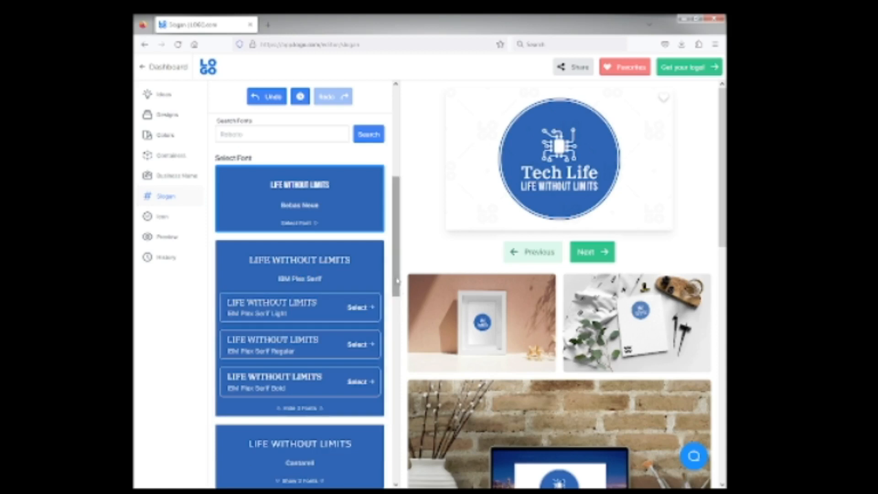
pyautogui.scroll(-2, 397, 288)
pyautogui.scroll(-2, 397, 288)
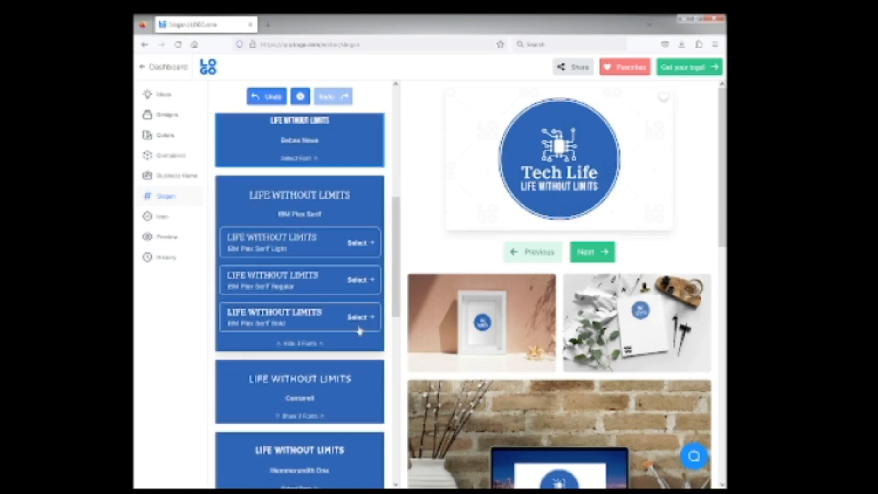
pyautogui.click(256, 315)
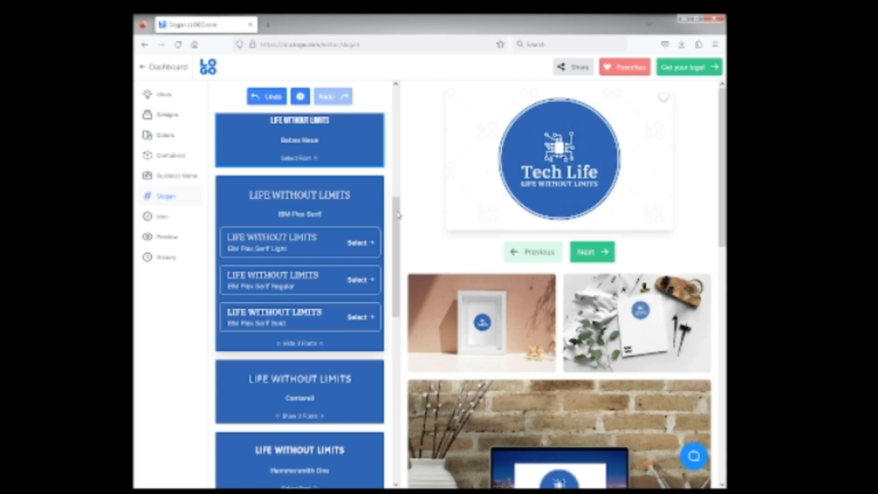
pyautogui.moveTo(400, 215); pyautogui.dragTo(399, 93)
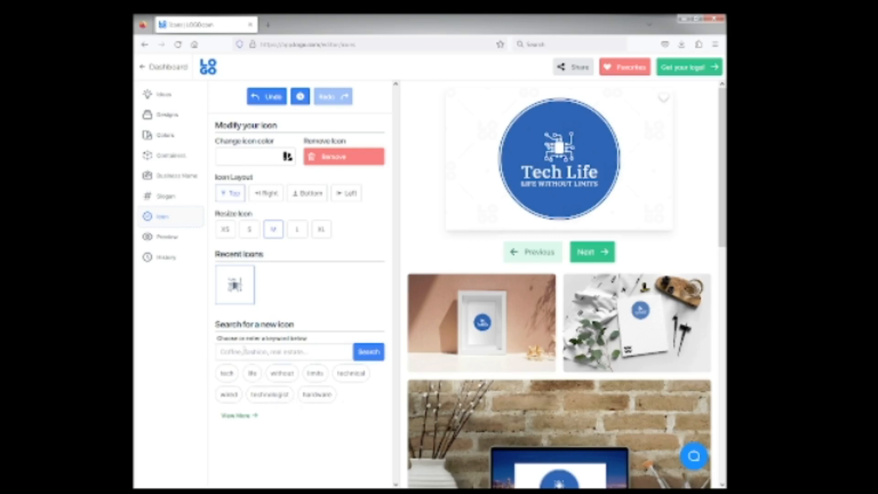
# - Search the icons for computer, try the desktop monitor icon in the logo, and switch back to the circuit chip icon
pyautogui.click(243, 350)
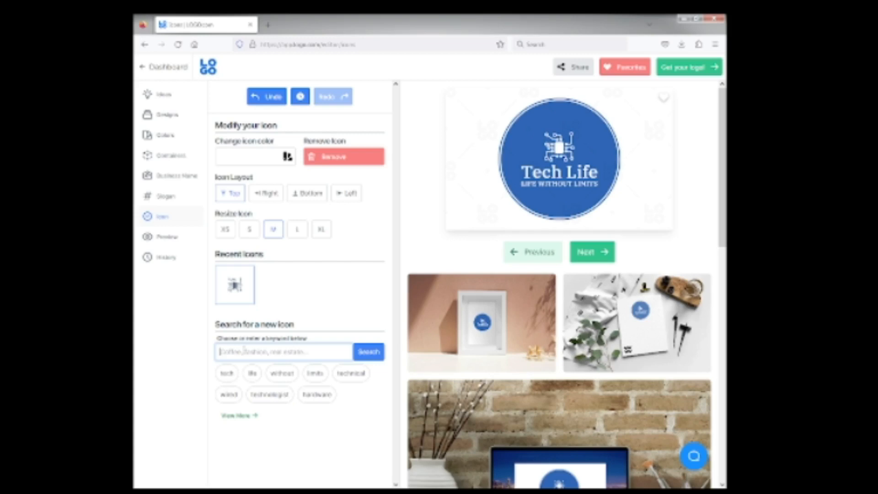
pyautogui.write('computer')
pyautogui.click(372, 355)
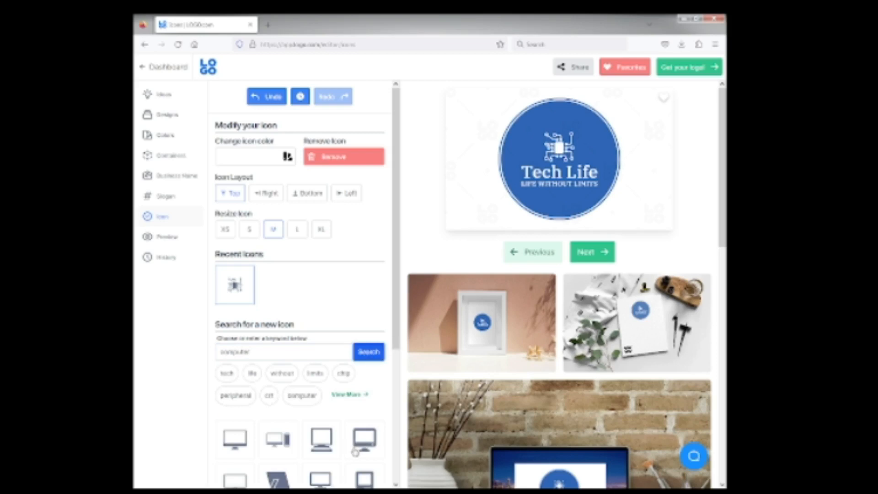
pyautogui.click(355, 451)
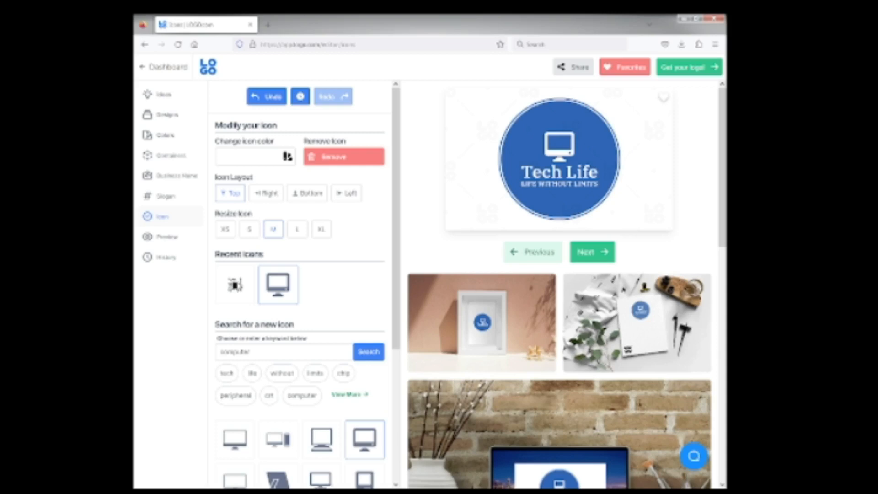
pyautogui.click(236, 286)
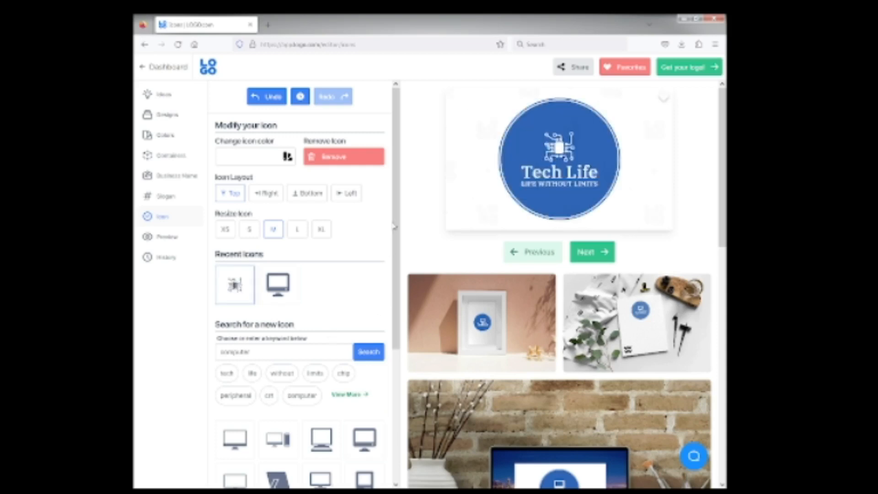
# - Search the icons for cell phone and apply the smartphone icon to the logo
pyautogui.scroll(-1, 353, 294)
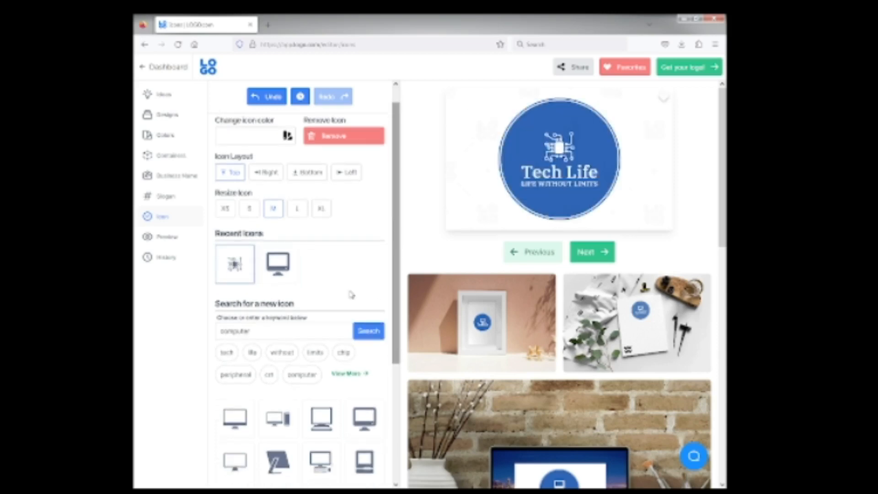
pyautogui.click(269, 330)
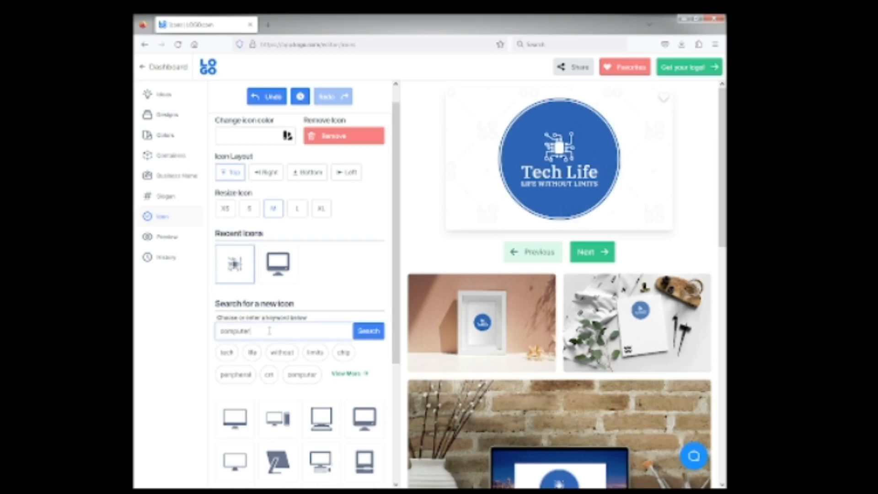
pyautogui.press('BackSpace')
pyautogui.press('BackSpace')
pyautogui.press('BackSpace')
pyautogui.press('BackSpace')
pyautogui.press('BackSpace')
pyautogui.press('BackSpace')
pyautogui.press('BackSpace')
pyautogui.write('a')
pyautogui.press('BackSpace')
pyautogui.write('cell phone')
pyautogui.click(378, 335)
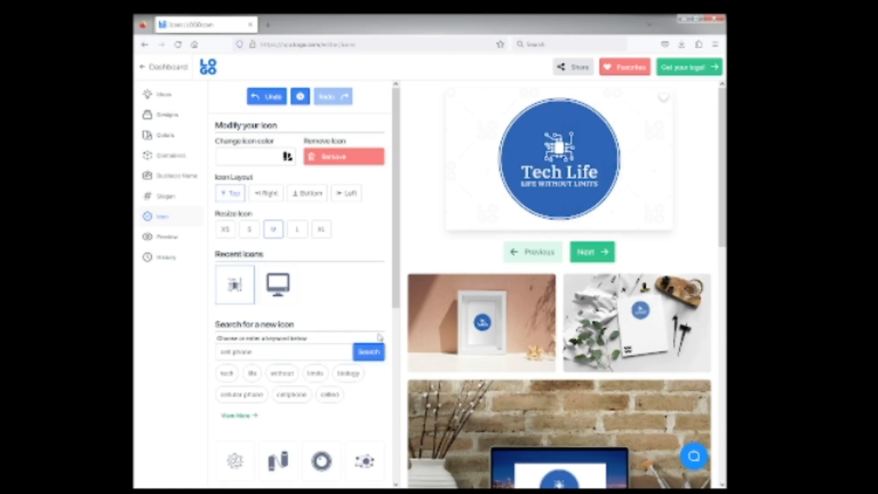
pyautogui.moveTo(397, 288); pyautogui.dragTo(392, 371)
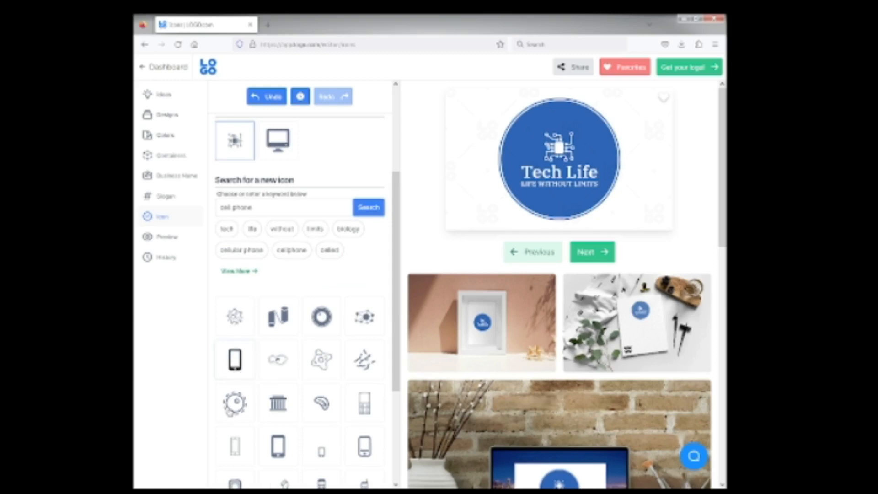
pyautogui.click(235, 359)
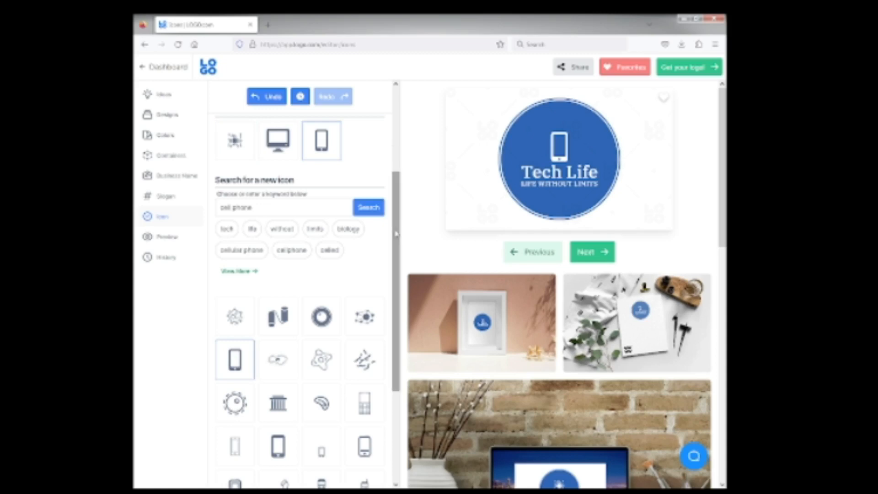
# - Switch the logo back to the circuit chip icon, check the logo preview, and return to the icon settings
pyautogui.scroll(1, 393, 206)
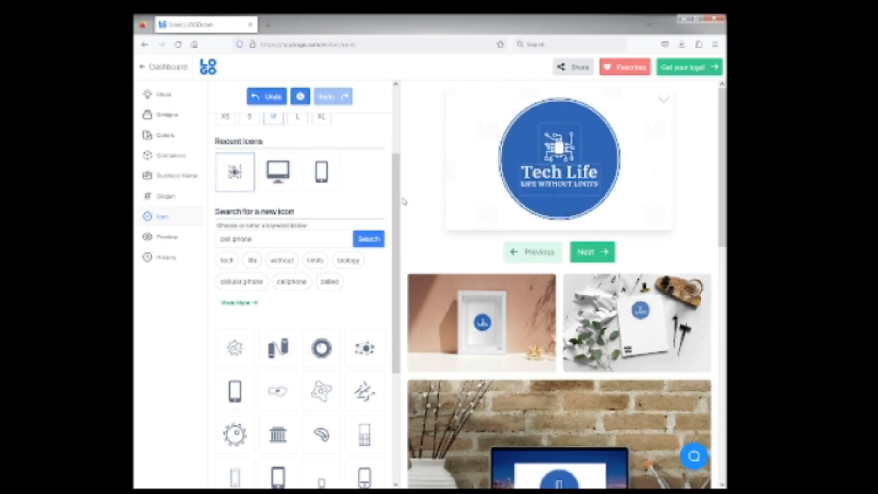
pyautogui.scroll(1, 398, 199)
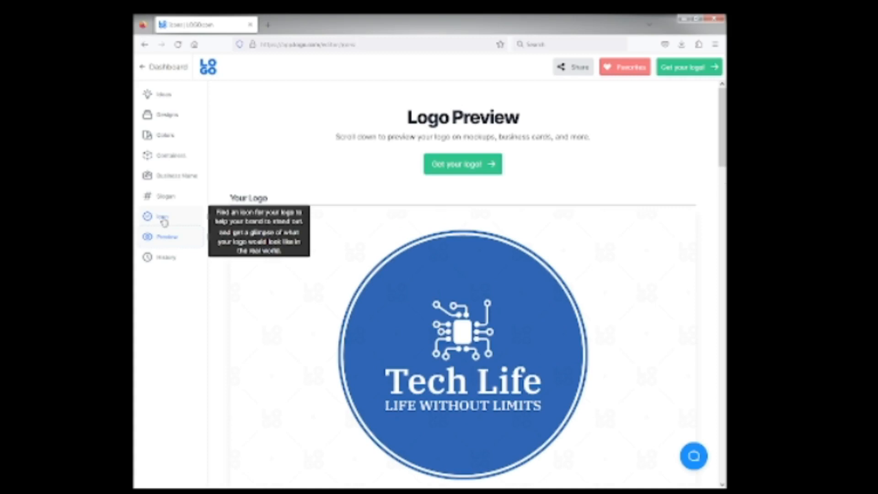
pyautogui.click(164, 223)
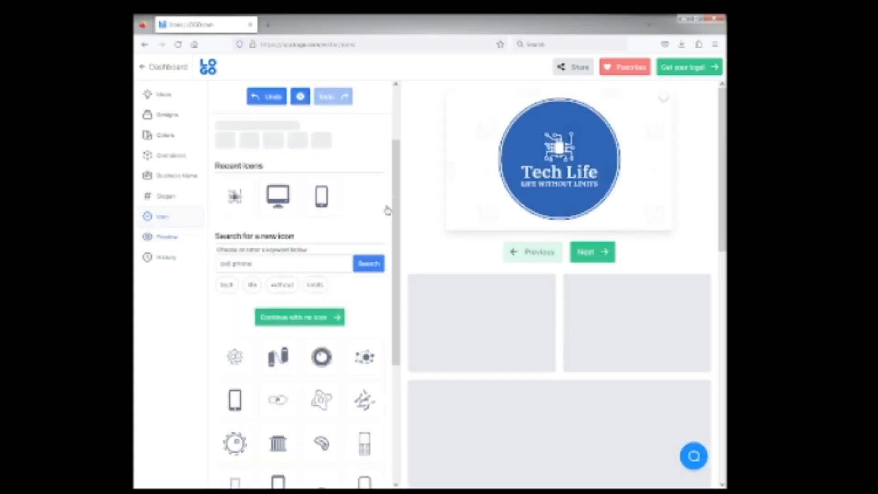
pyautogui.moveTo(396, 182); pyautogui.dragTo(394, 133)
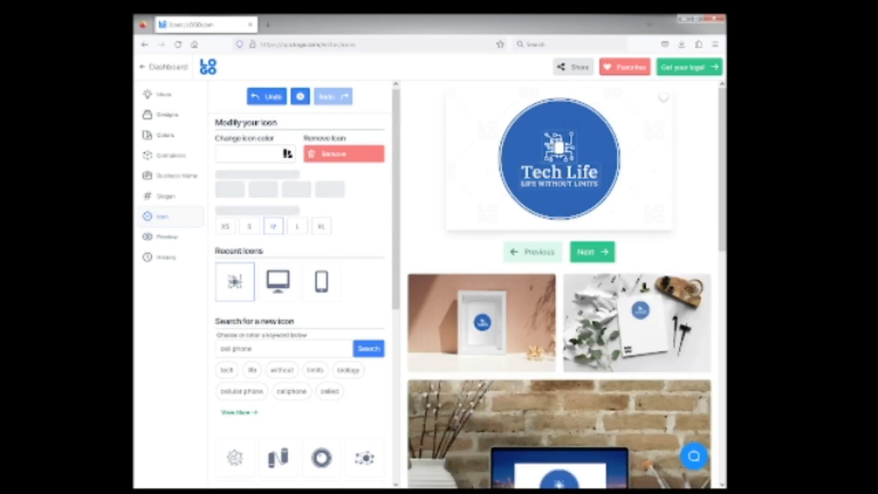
# - Try the circuit chip icon at sizes S and L, and set it back to M
pyautogui.click(251, 227)
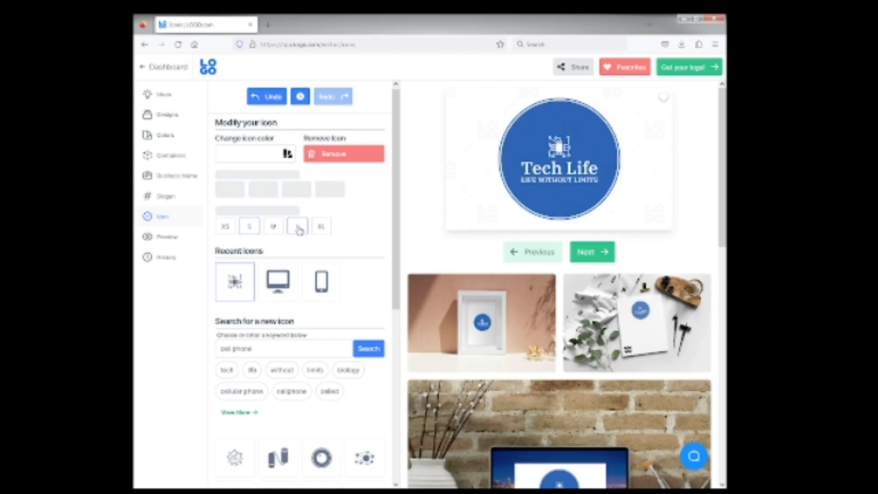
pyautogui.click(299, 229)
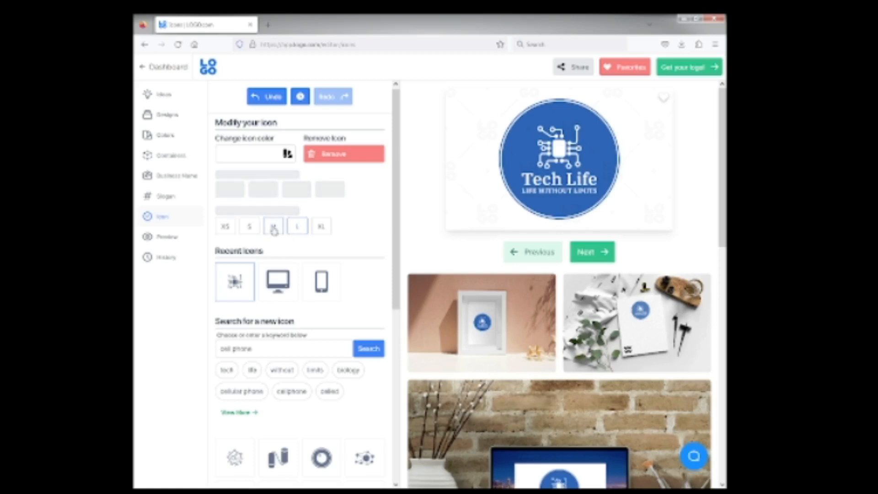
pyautogui.click(273, 228)
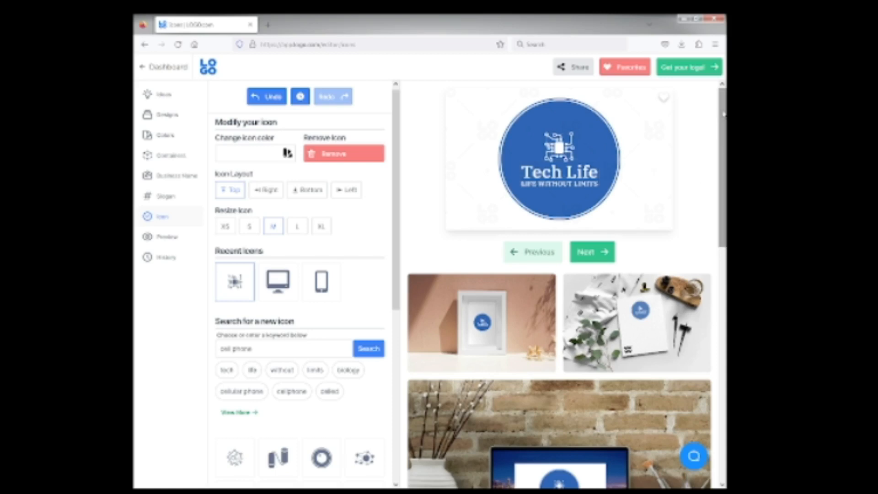
# - Finish the logo design and open the page with the Tech Life logo files from the dashboard
pyautogui.click(678, 69)
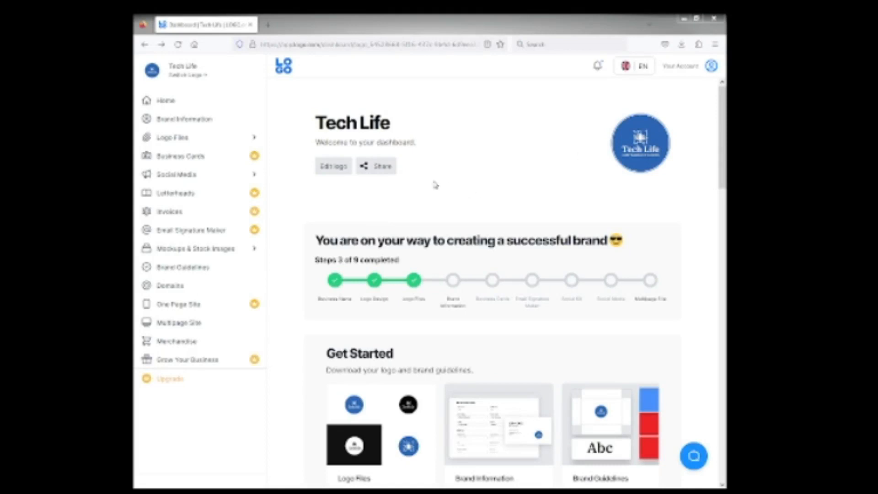
pyautogui.moveTo(197, 144)
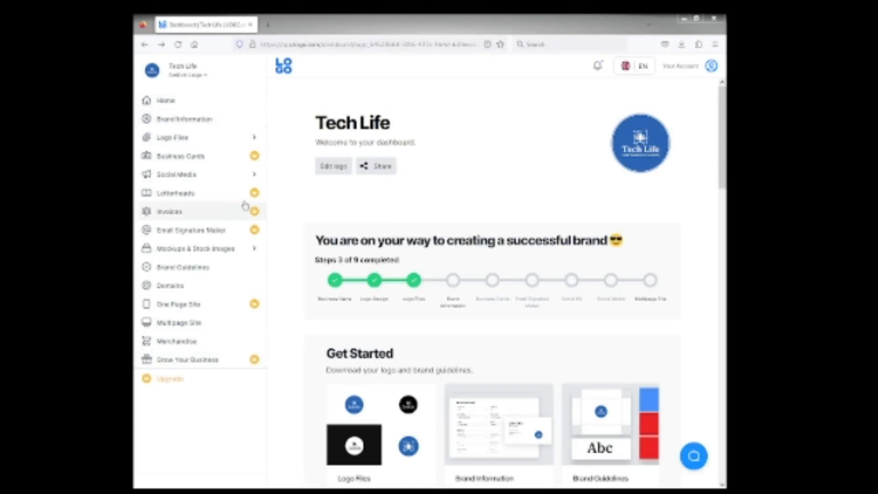
pyautogui.moveTo(265, 175)
pyautogui.moveTo(167, 142)
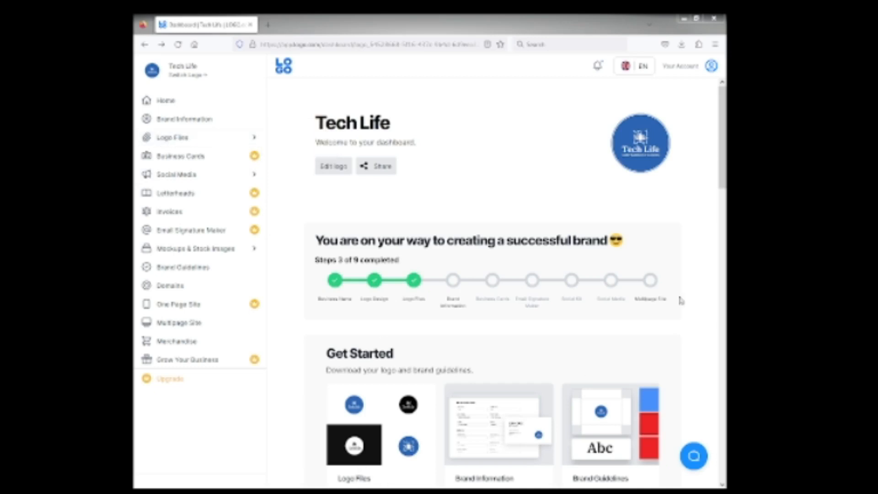
pyautogui.scroll(-3, 723, 185)
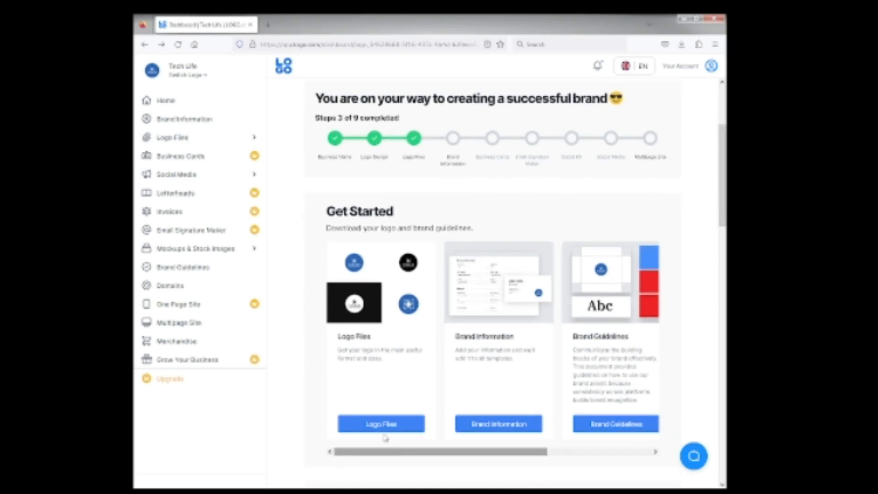
pyautogui.click(376, 425)
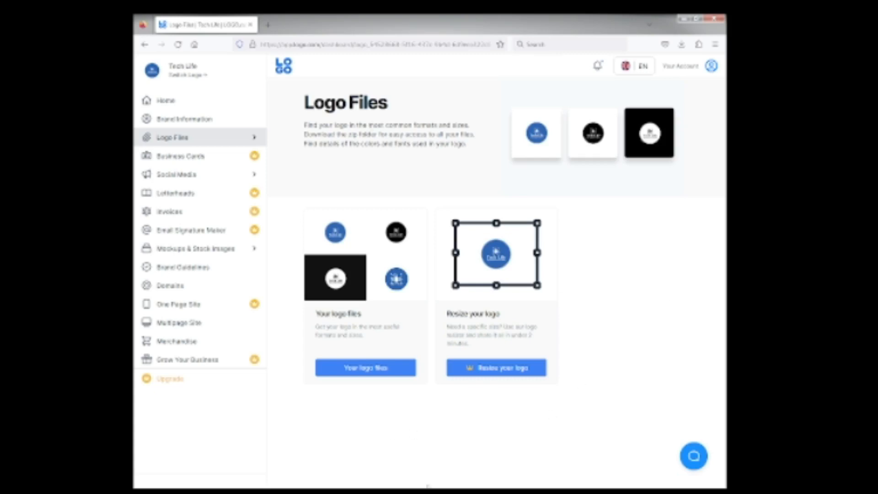
pyautogui.click(348, 370)
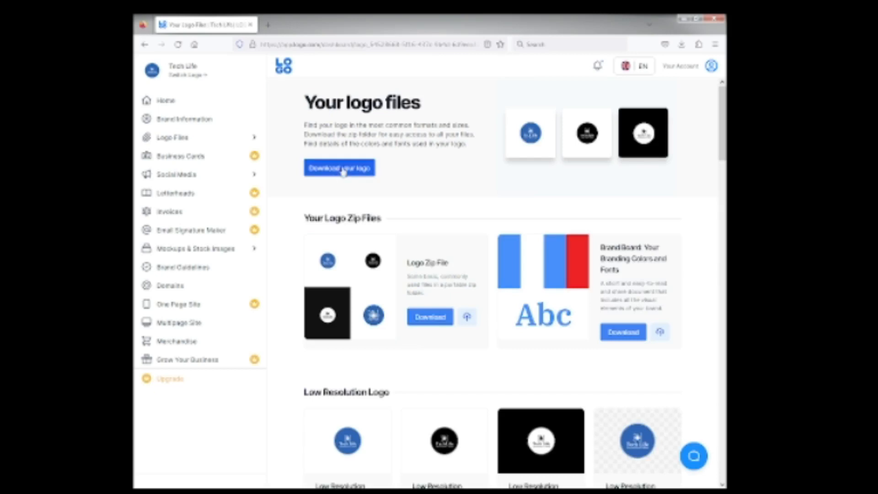
# - Download the logo and view the downloaded Tech Life PNG image
pyautogui.click(343, 170)
pyautogui.click(342, 169)
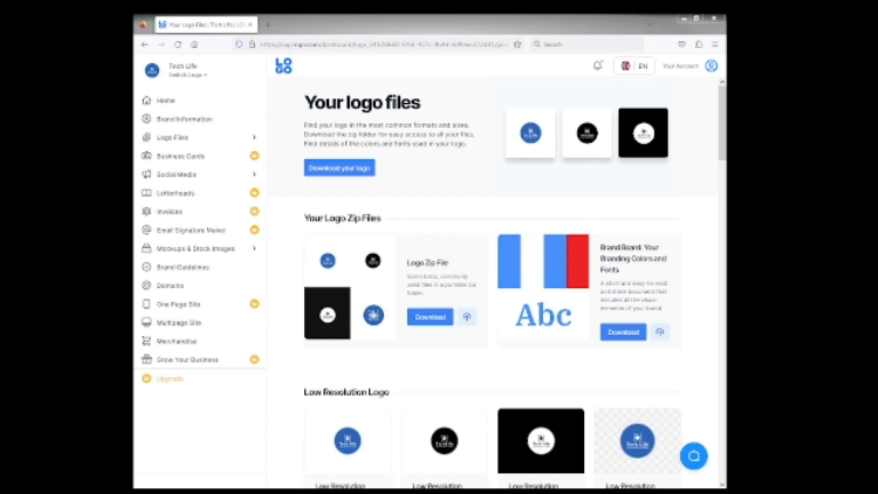
pyautogui.moveTo(726, 25); pyautogui.dragTo(425, 58)
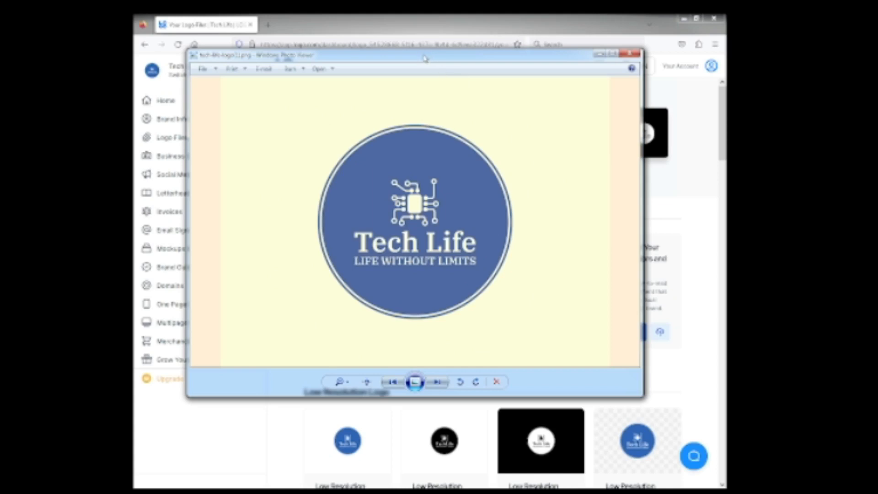
pyautogui.moveTo(425, 58); pyautogui.dragTo(725, 57)
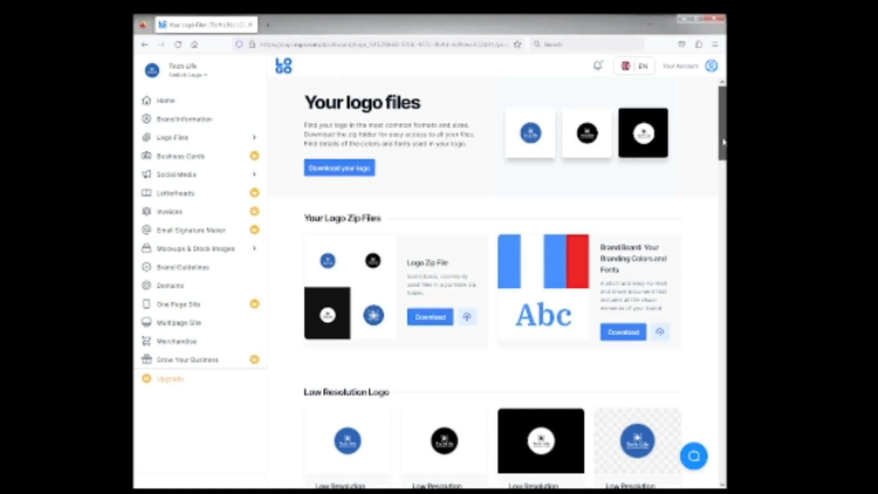
# - Get the logo zip file, look into its archive folders, and view the white logo PNG enlarged before closing it
pyautogui.scroll(-1, 723, 146)
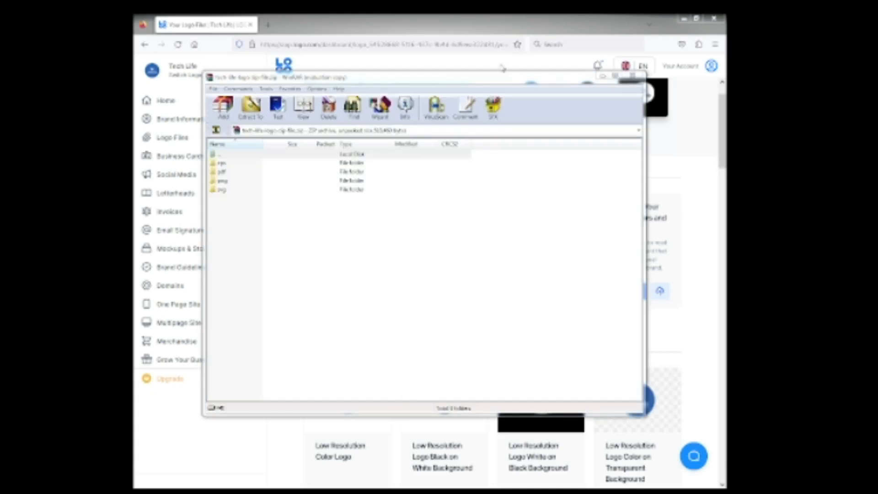
pyautogui.moveTo(497, 82); pyautogui.dragTo(726, 86)
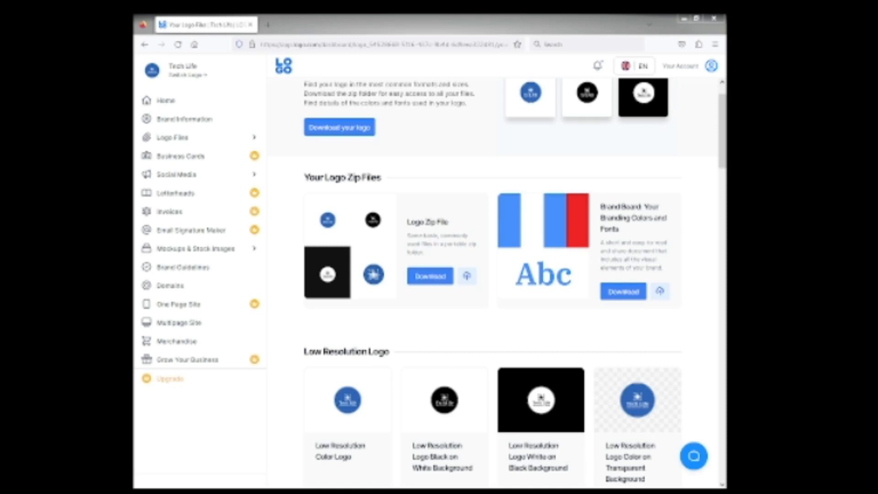
pyautogui.moveTo(875, 73); pyautogui.dragTo(503, 61)
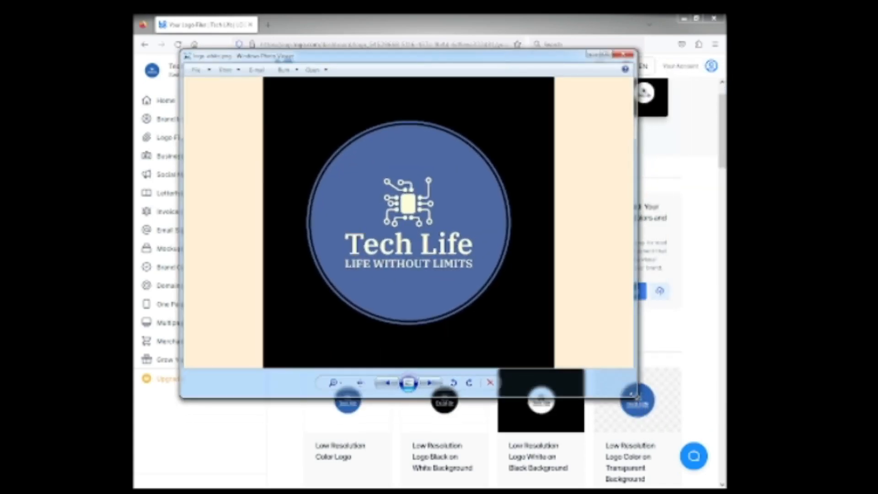
pyautogui.moveTo(636, 396); pyautogui.dragTo(671, 447)
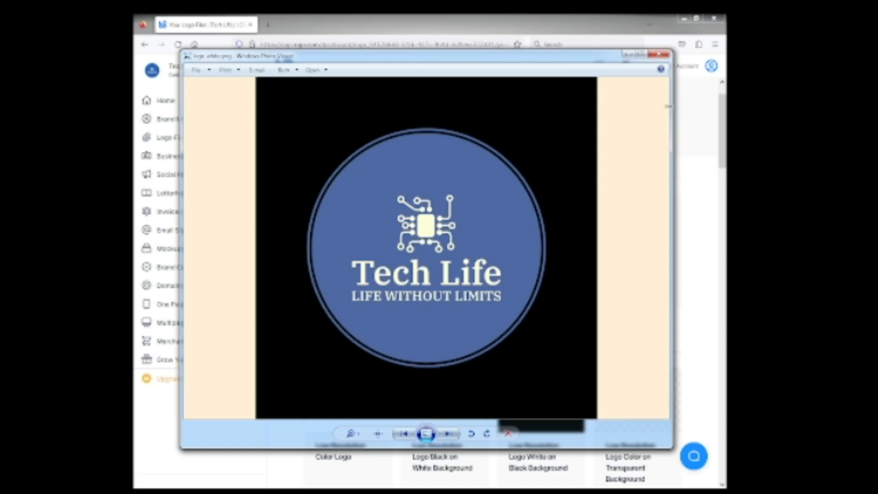
pyautogui.click(662, 56)
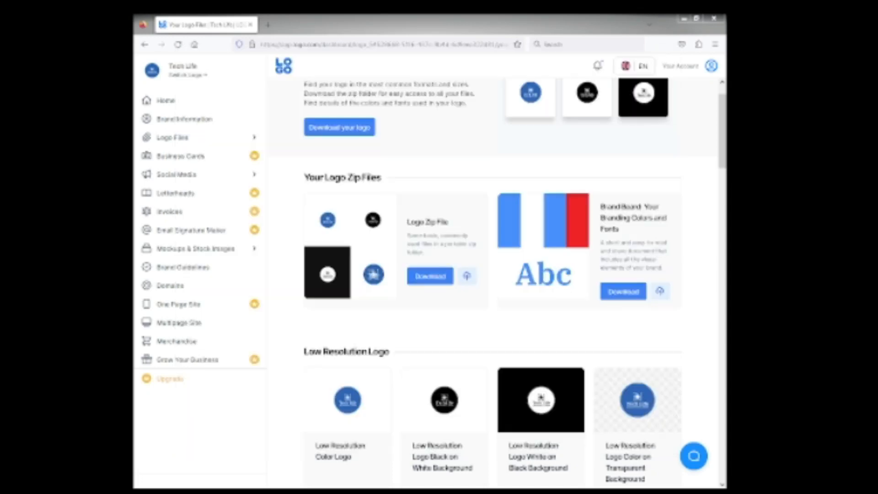